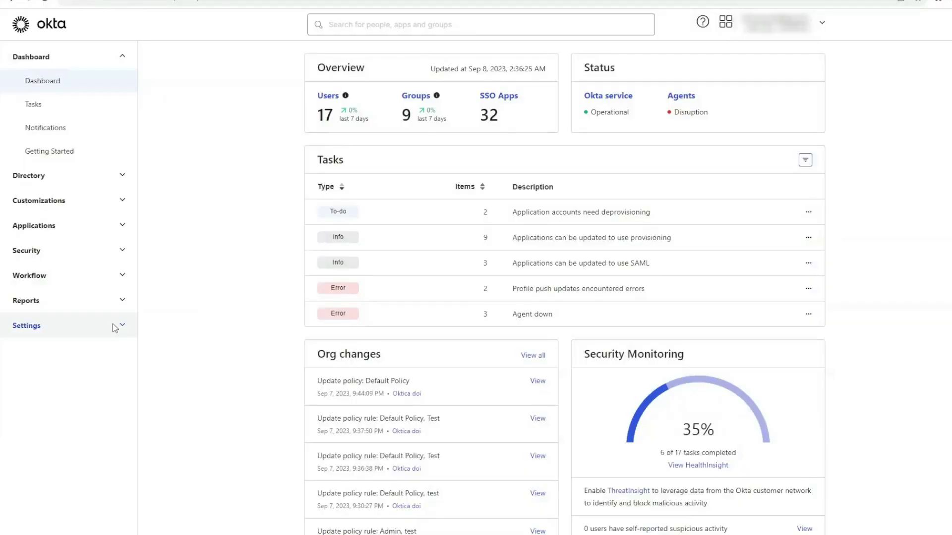
- Download Okta Verify for Windows (.exe) from the Okta Admin Console's Settings > Downloads page
click(114, 328)
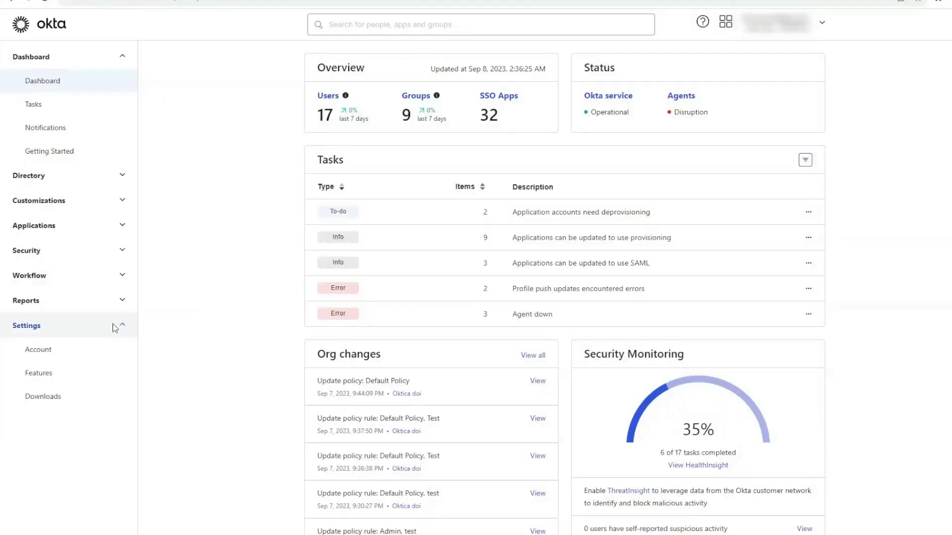
click(87, 396)
scroll(501, 287, down, 5)
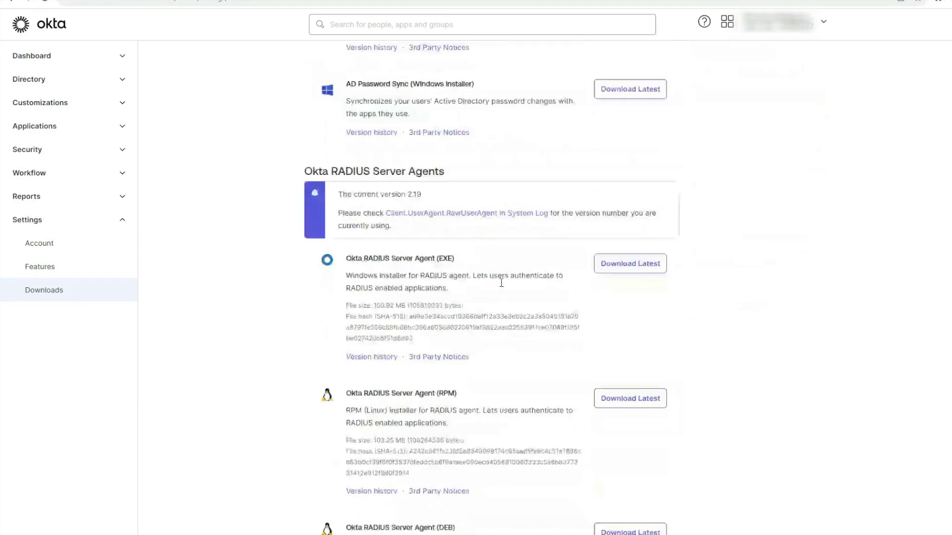
scroll(502, 287, down, 5)
scroll(501, 285, down, 5)
scroll(501, 284, down, 5)
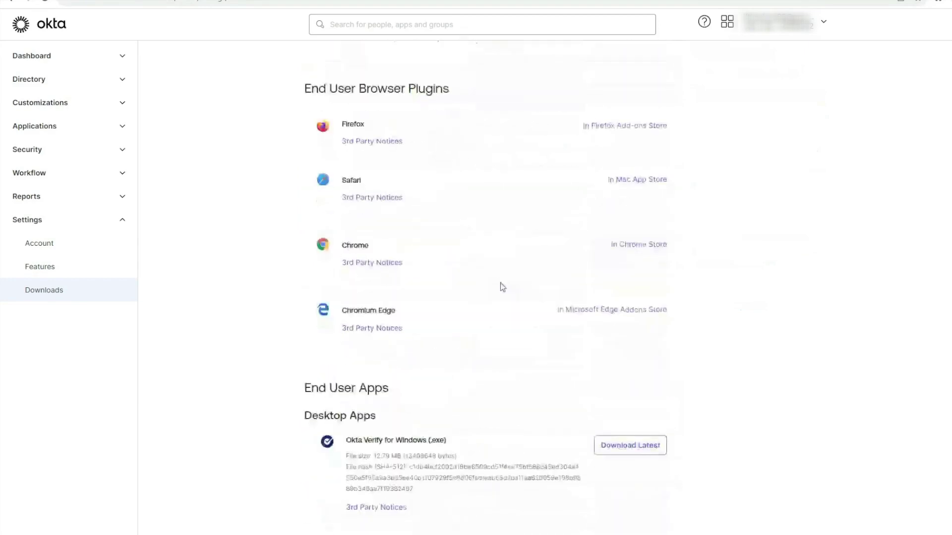
scroll(501, 284, down, 3)
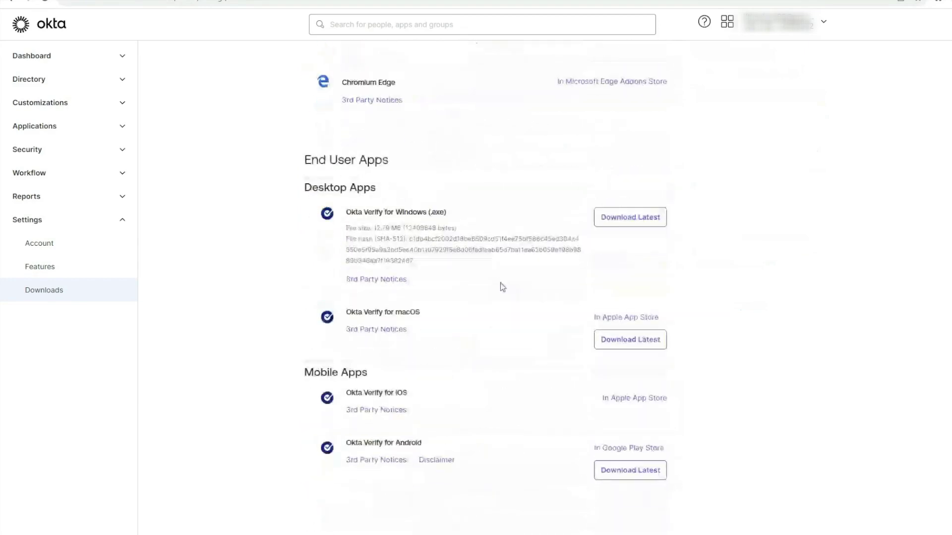
click(634, 223)
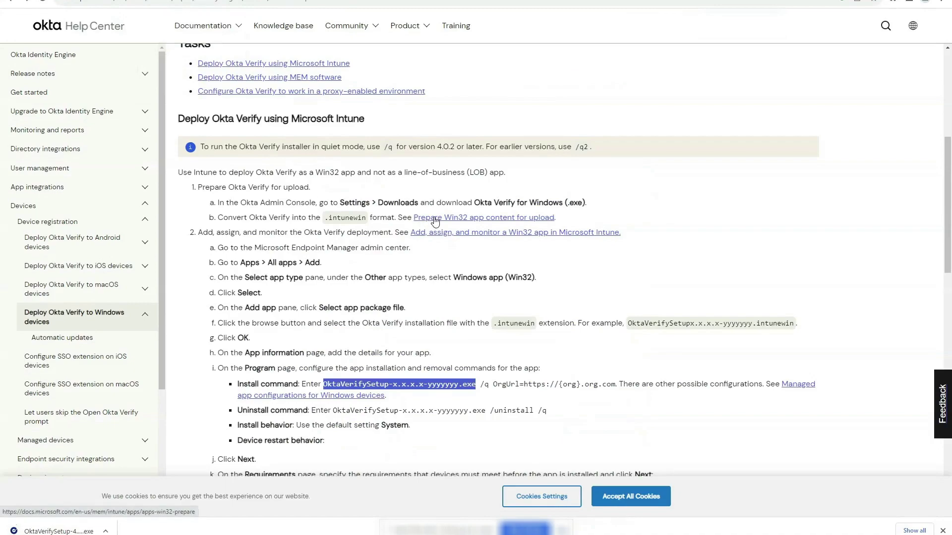
scroll(364, 200, up, 4)
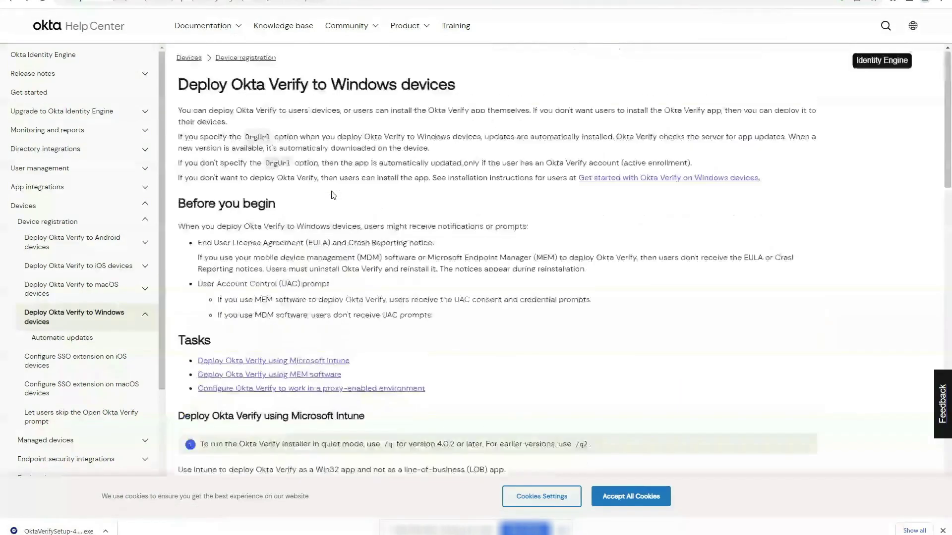
scroll(490, 269, down, 3)
- Download the Win32 Content Prep Tool GitHub repository as a ZIP via the Prepare Win32 app content guide
click(490, 270)
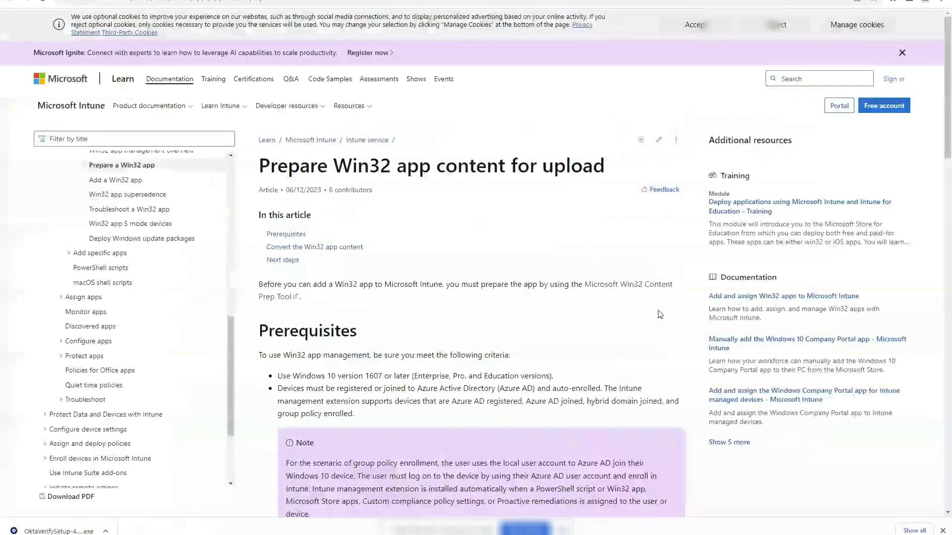
click(650, 292)
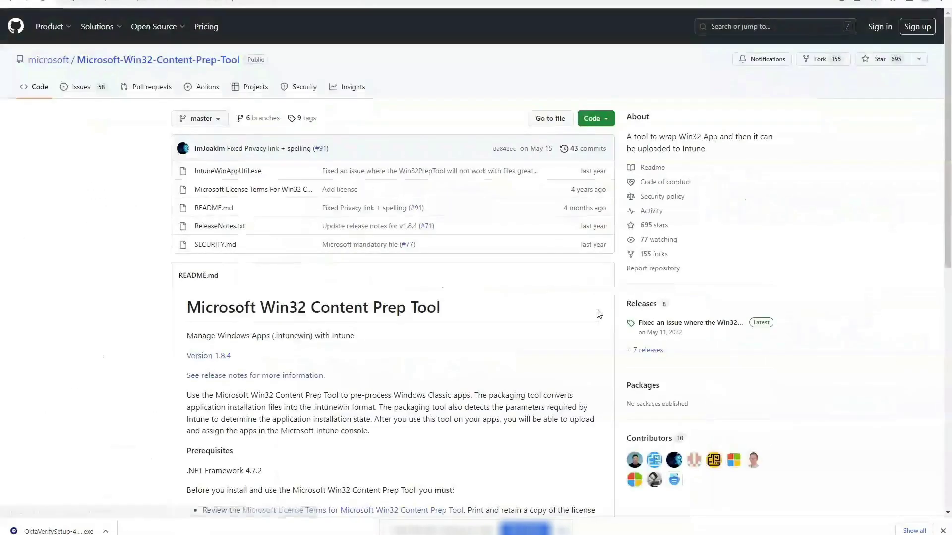
click(609, 123)
click(461, 277)
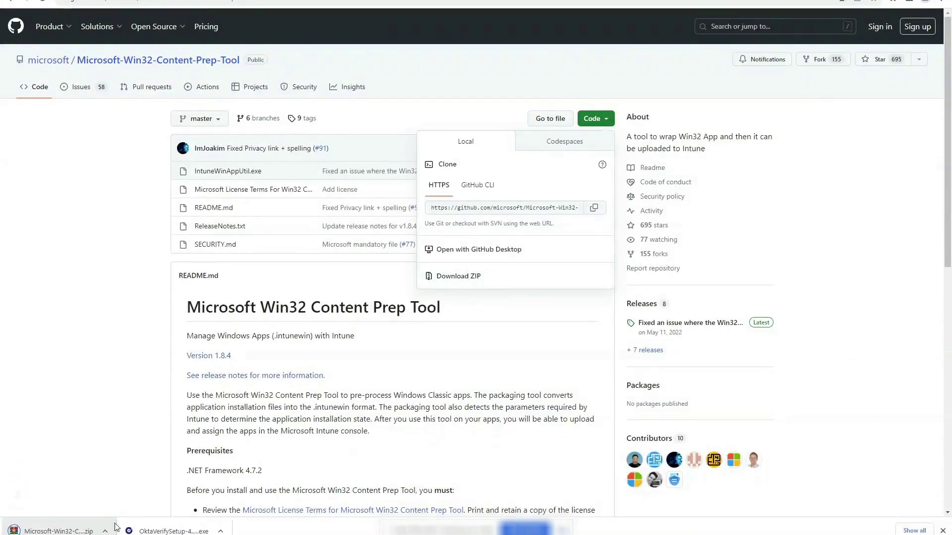
click(106, 531)
- Extract the prep tool ZIP into the Downloads folder
click(127, 496)
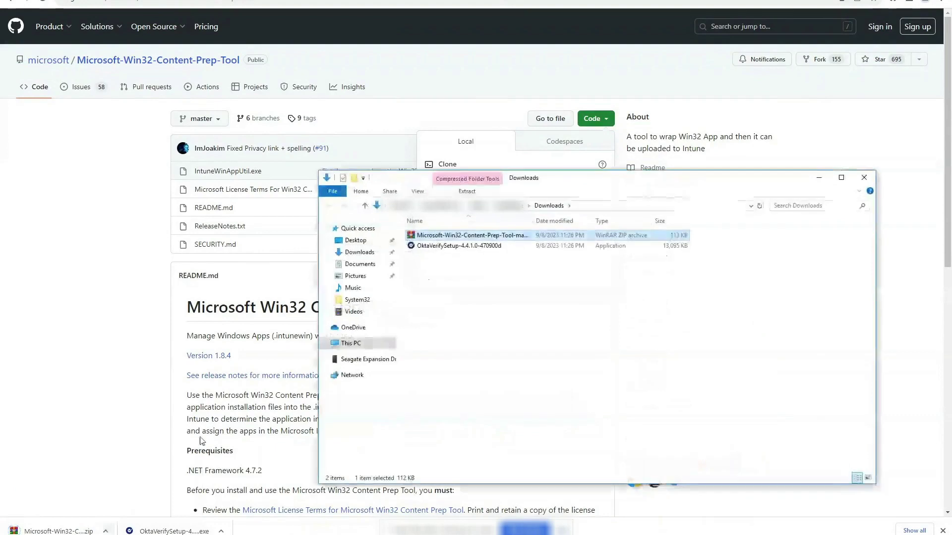
right_click(492, 240)
click(533, 273)
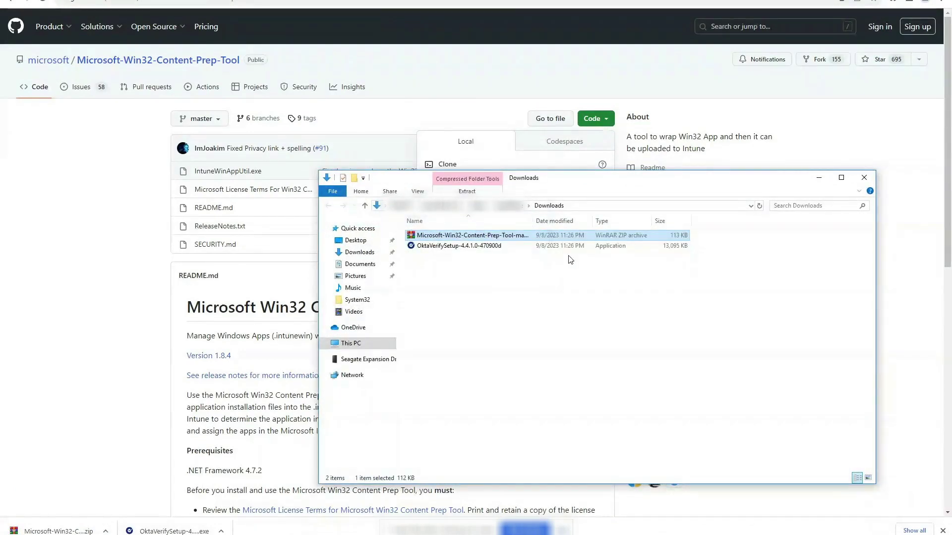
- Move the Okta Verify installer into the C:\Okta Verify folder
right_click(484, 255)
click(498, 474)
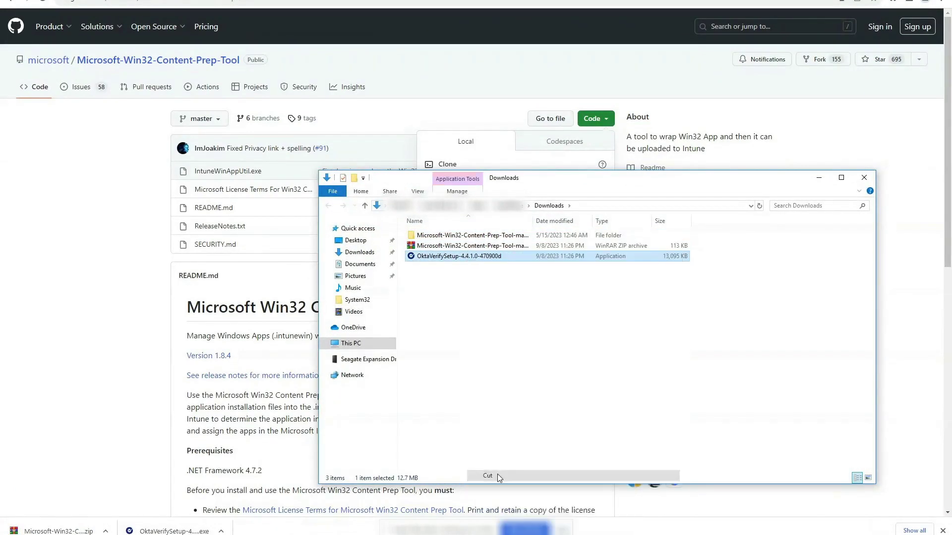
click(322, 343)
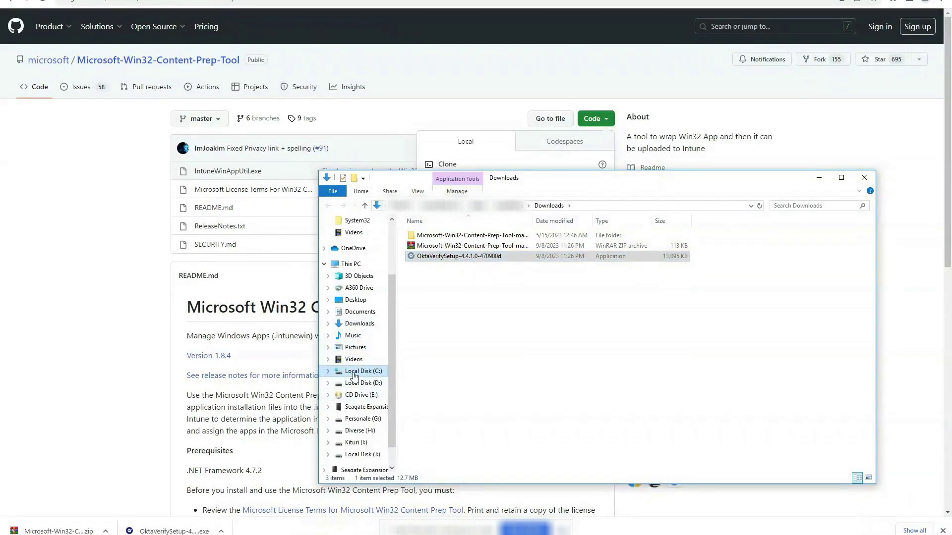
click(363, 371)
double_click(450, 278)
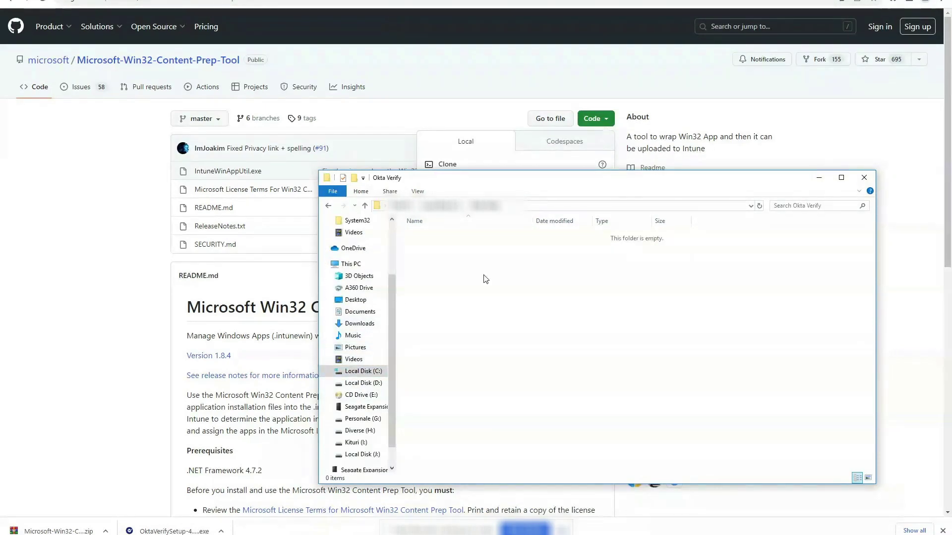
- Rename the installer to OktaVerifySetup and open the extracted Prep-Tool-master folder
right_click(486, 236)
click(543, 501)
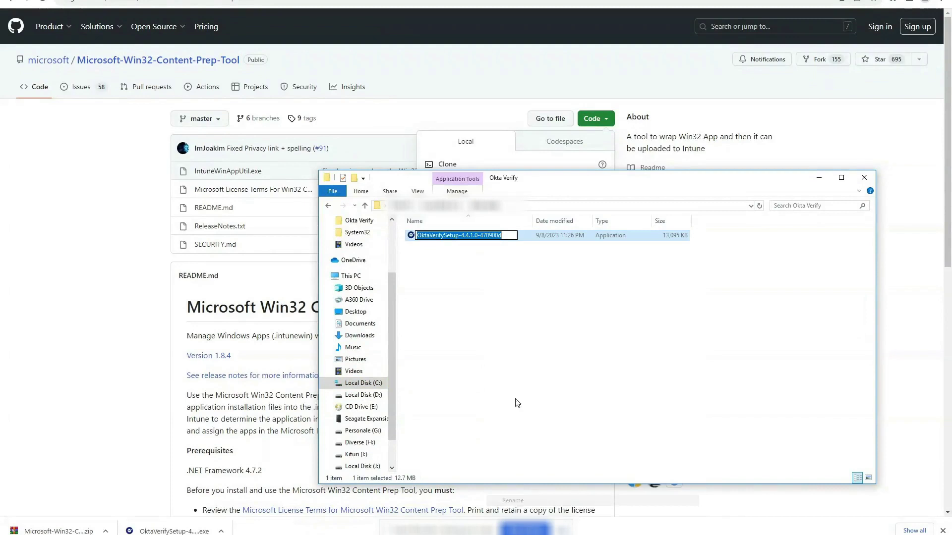
click(505, 235)
key(BackSpace)
key(BackSpace)
key(BackSpace)
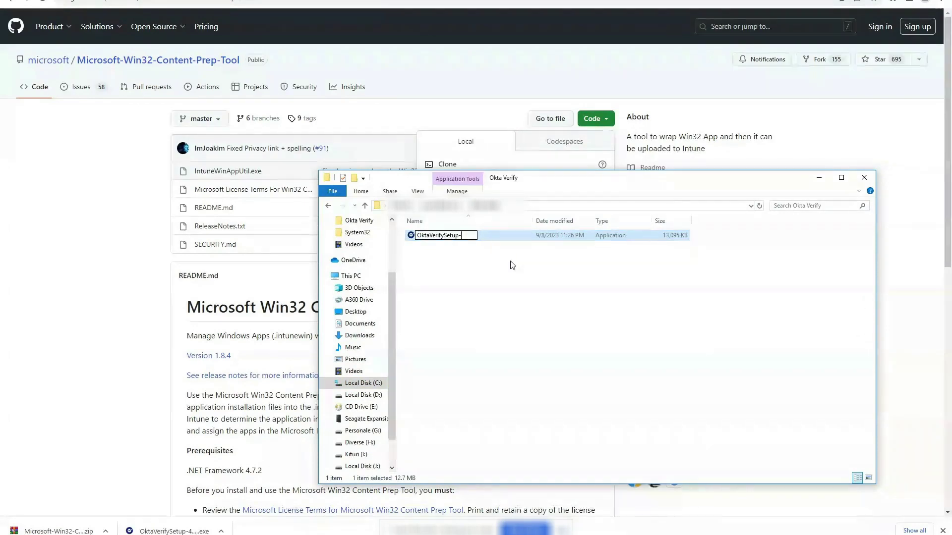
key(BackSpace)
click(496, 300)
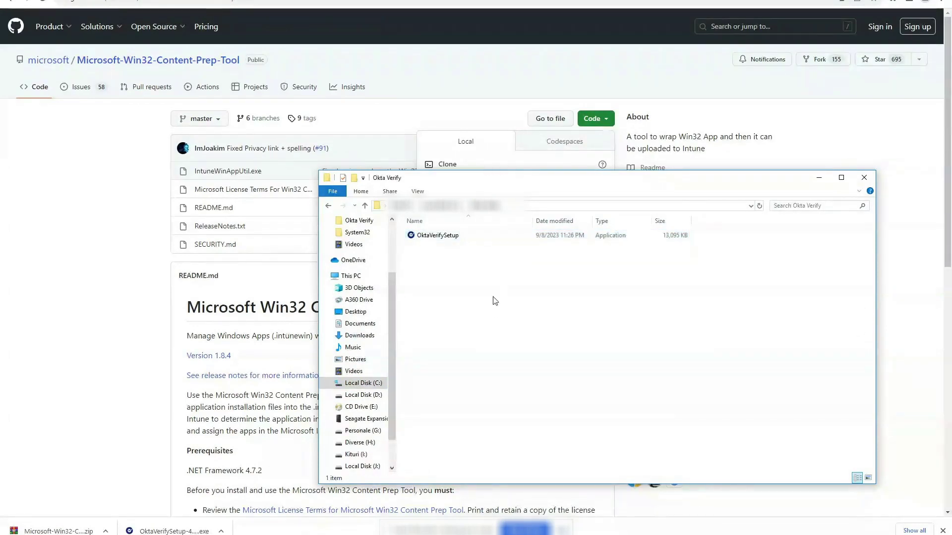
click(328, 207)
double_click(457, 235)
text(C:)
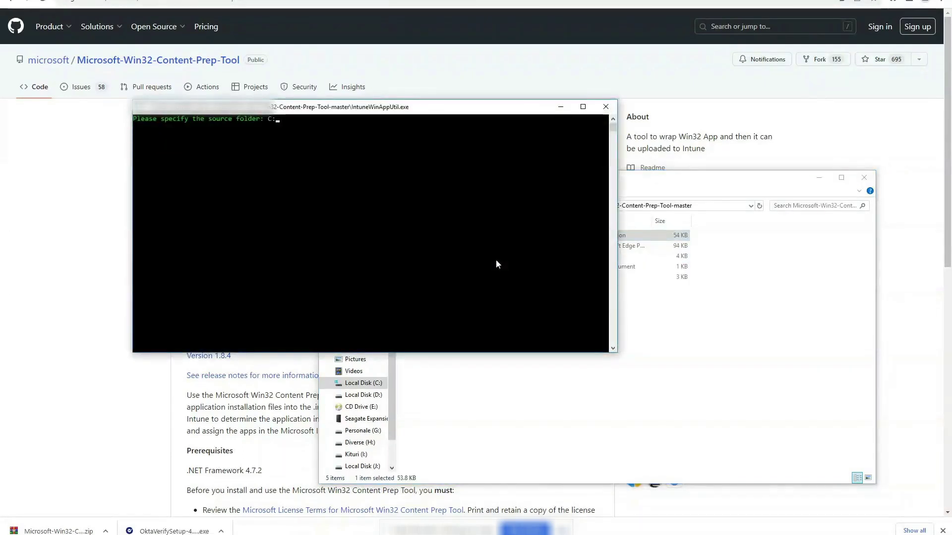
text(/okta verify)
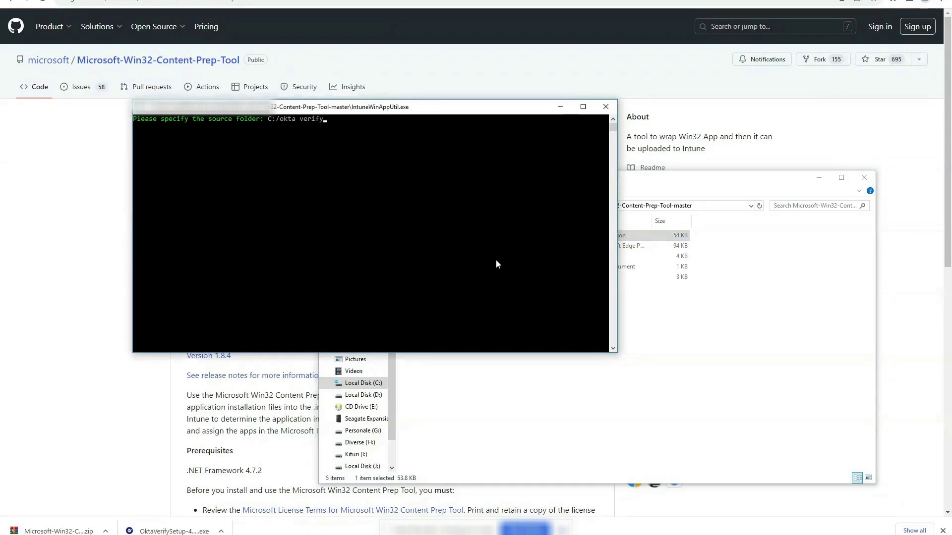
- Package OktaVerifySetup.exe from C:/okta verify into C:/Okta Verify Intune, with no catalog folder
key(Return)
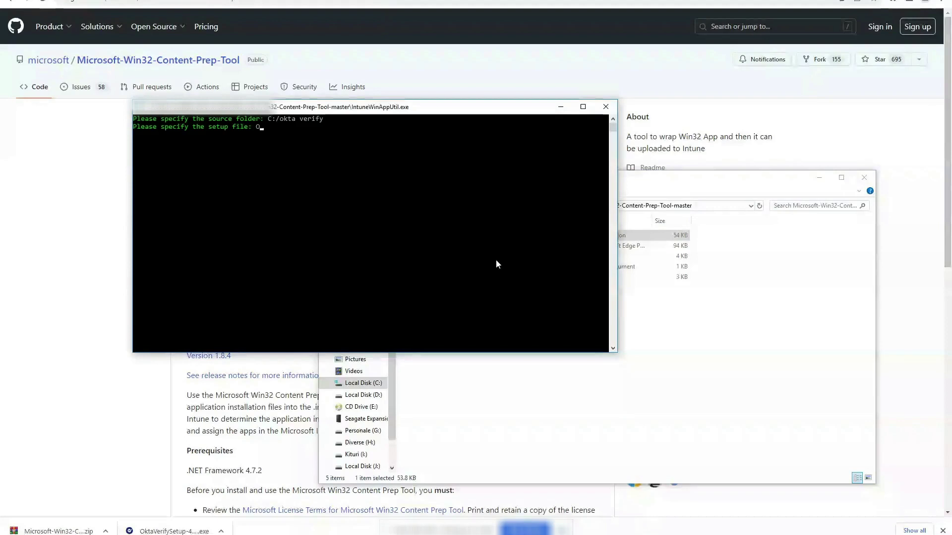
text(Oktaverify)
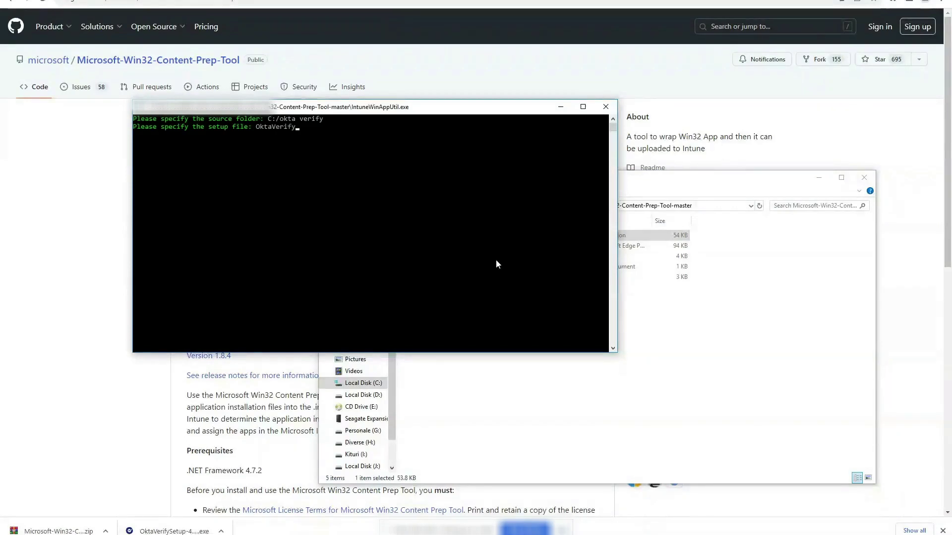
text(Setup)
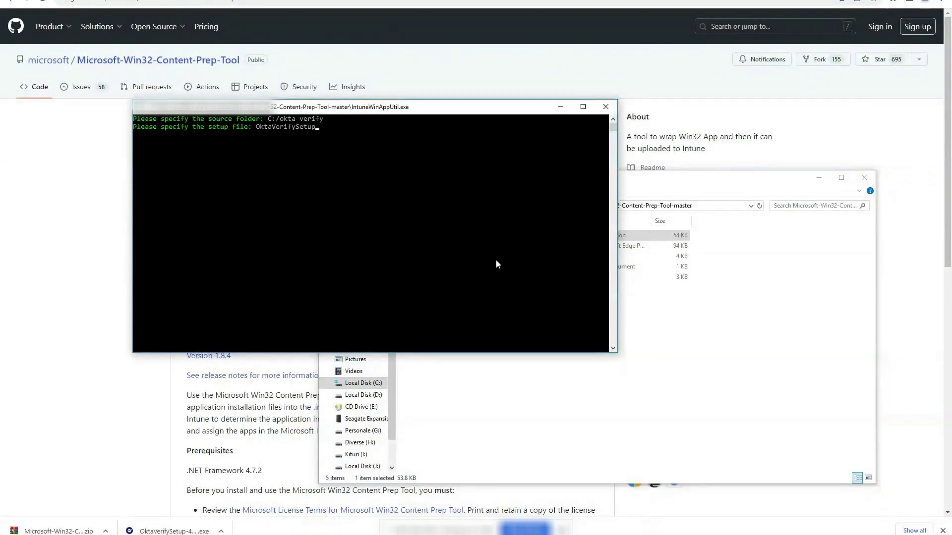
text(ex)
key(Return)
text(C:/)
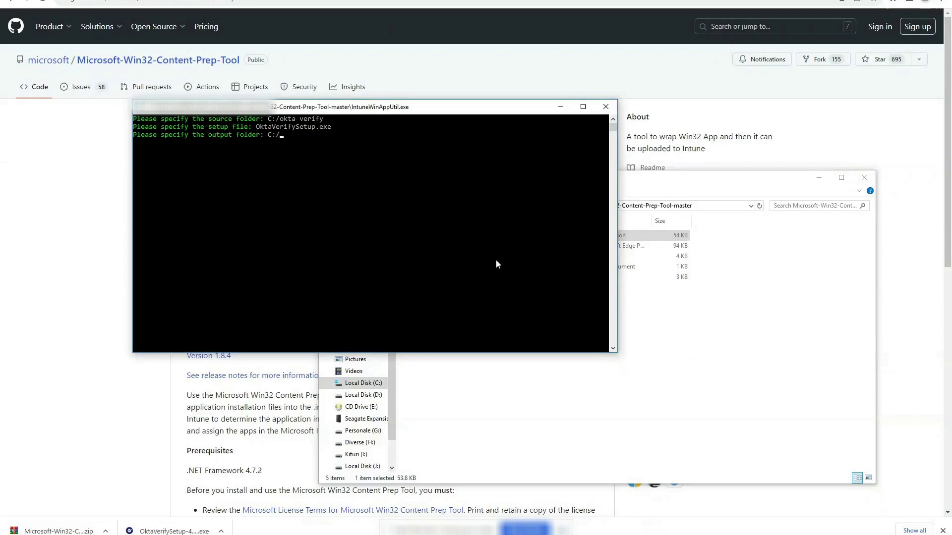
text(Okta Verify Intune)
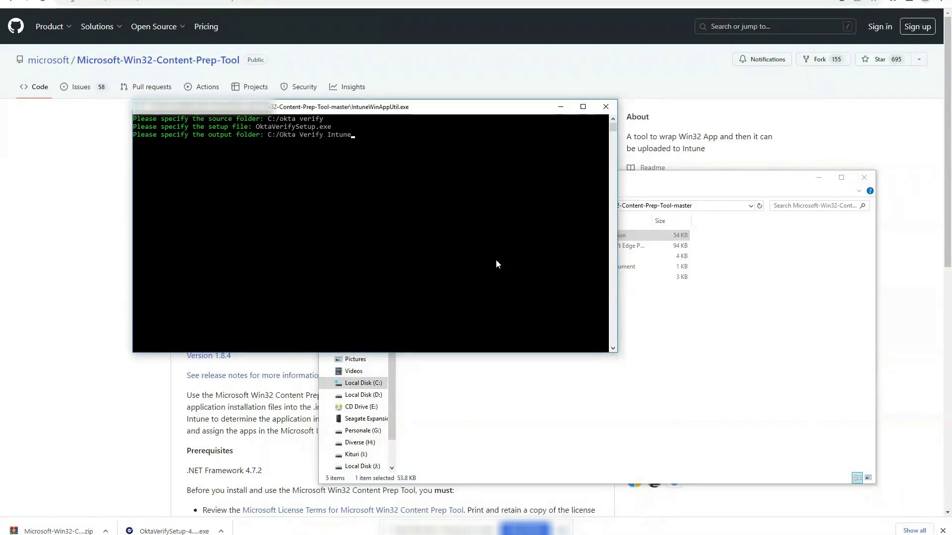
text(win)
key(Return)
text(N)
key(Return)
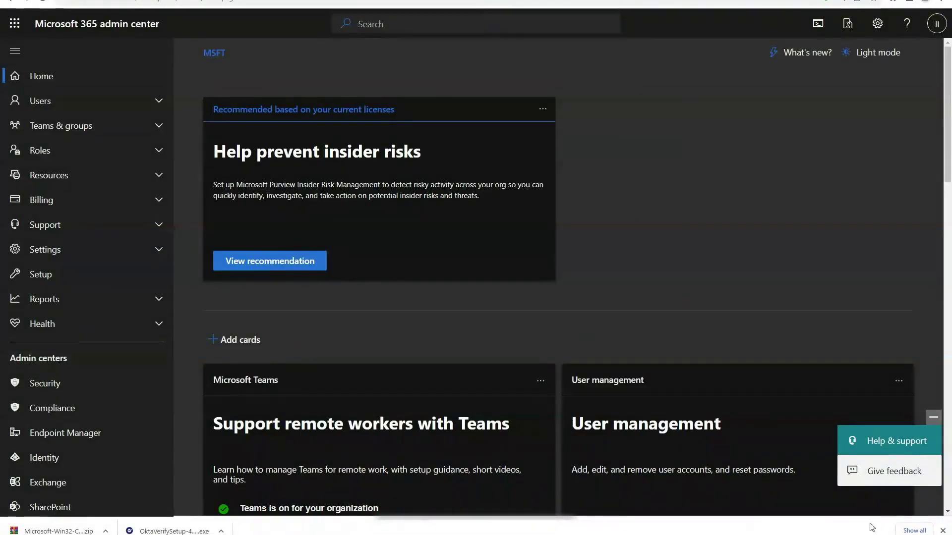
- Add a new app from All apps, choosing the Windows app (Win32) type
click(942, 529)
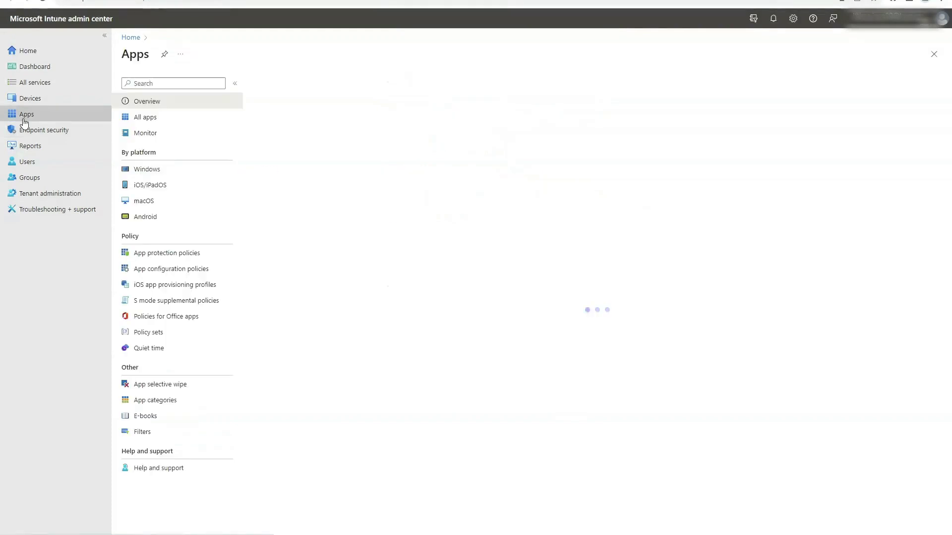
click(165, 117)
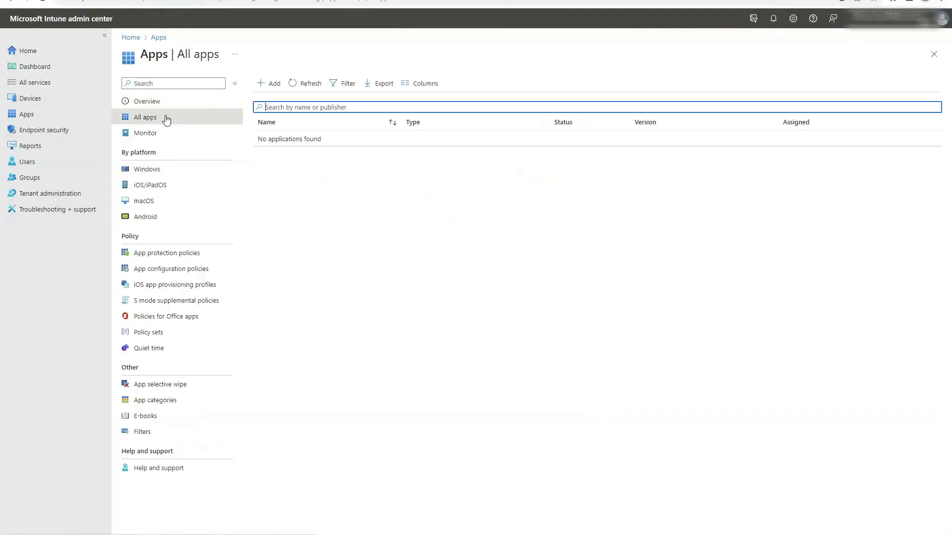
click(269, 83)
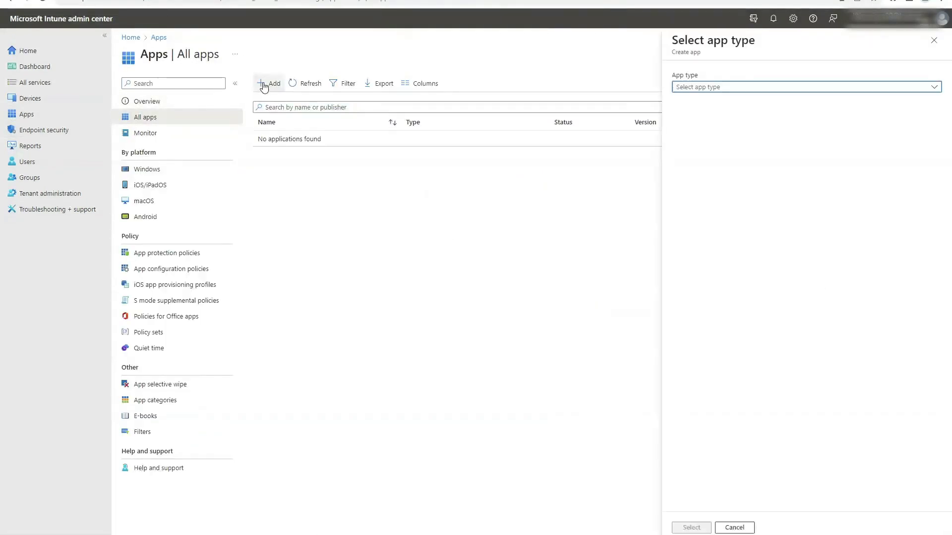
click(807, 90)
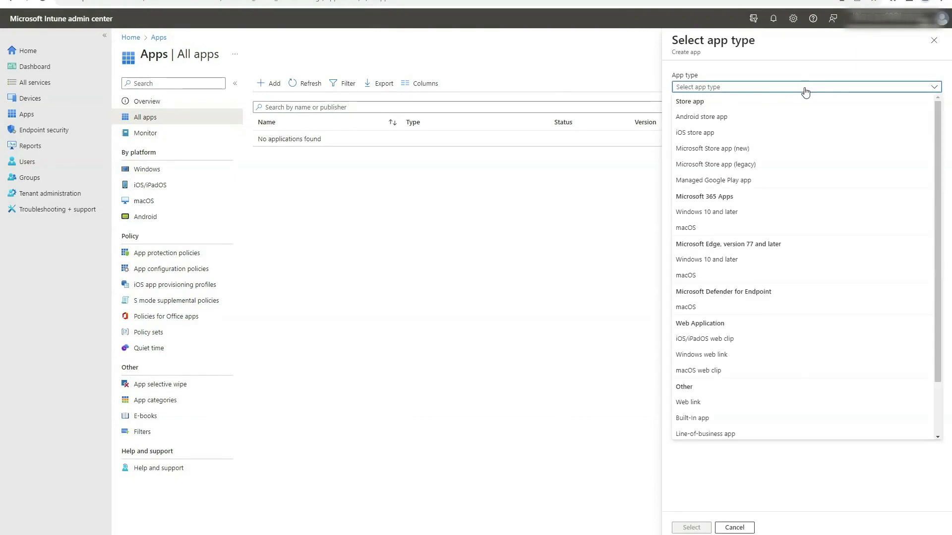
scroll(782, 307, down, 2)
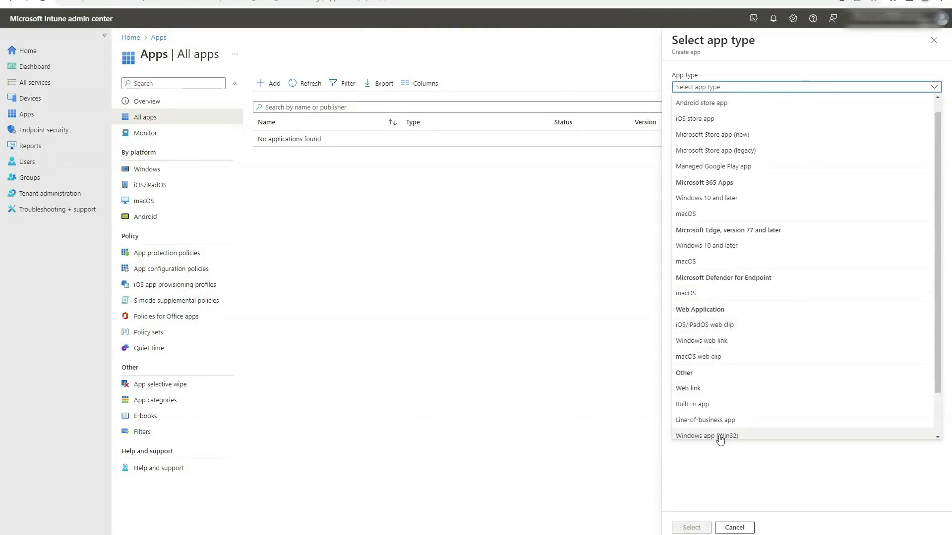
click(720, 437)
- Select OktaVerifySetup.intunewin as the app package file
click(692, 528)
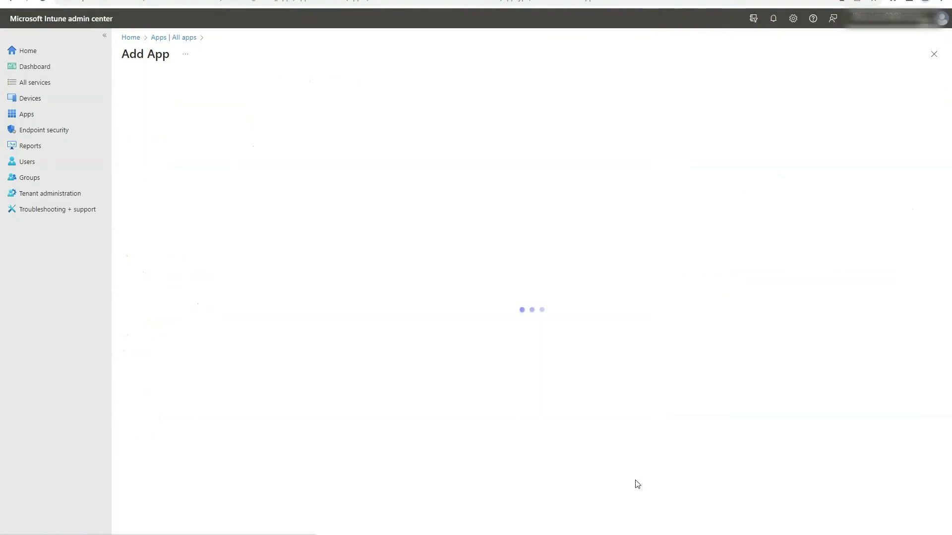
click(301, 118)
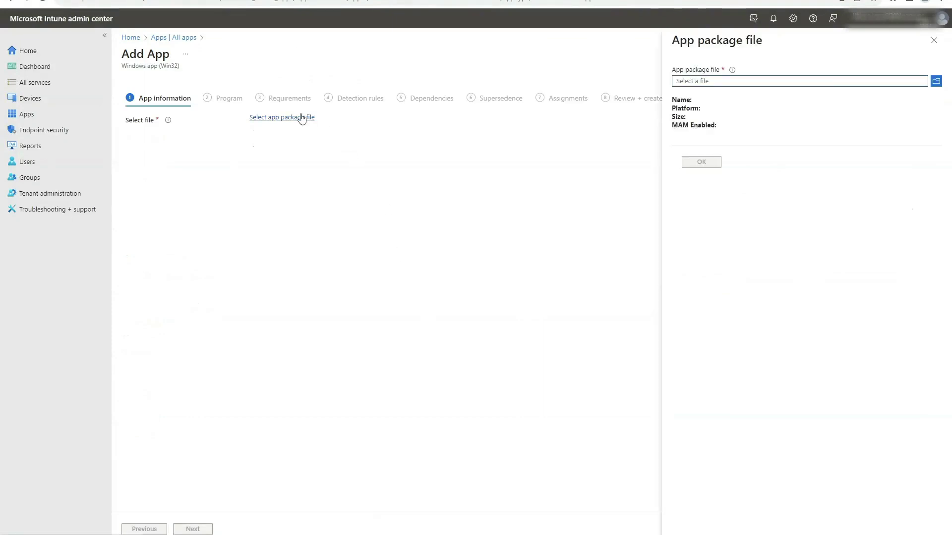
click(823, 82)
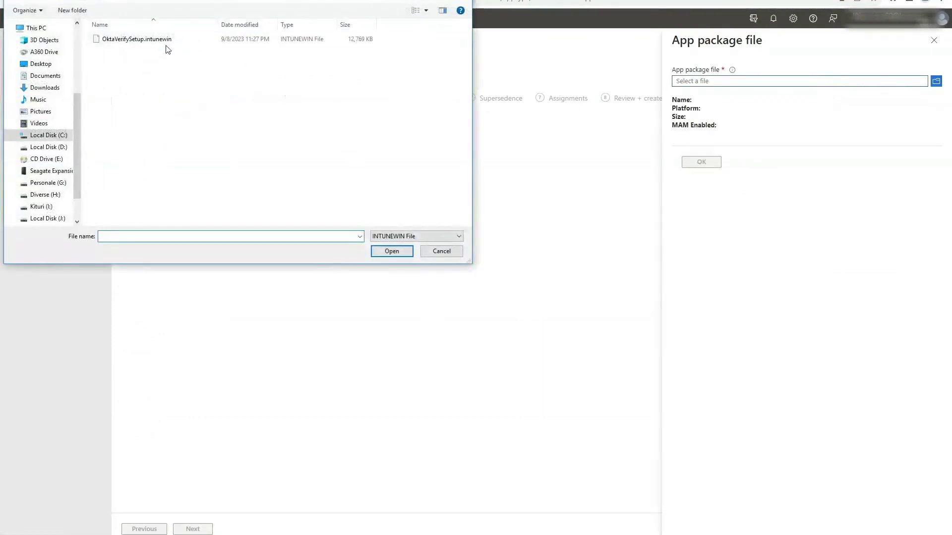
double_click(156, 39)
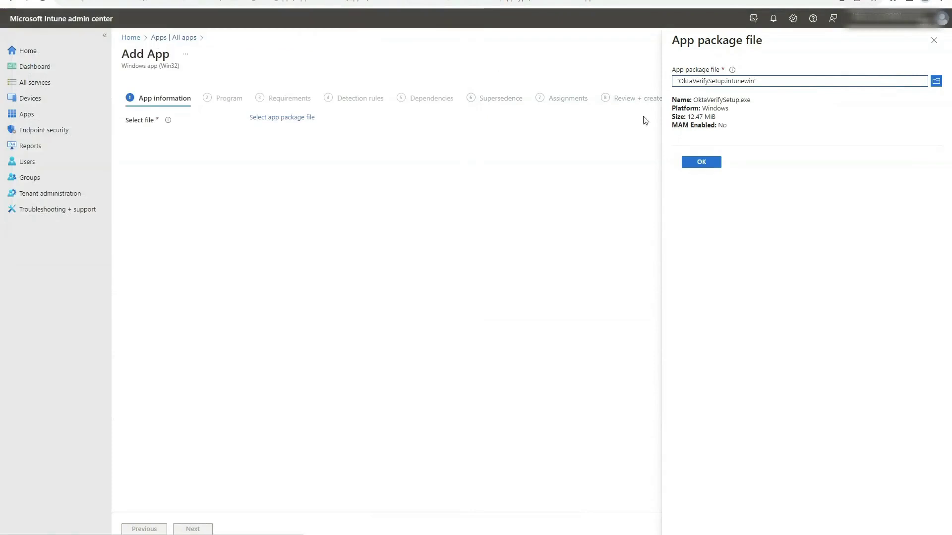
click(701, 162)
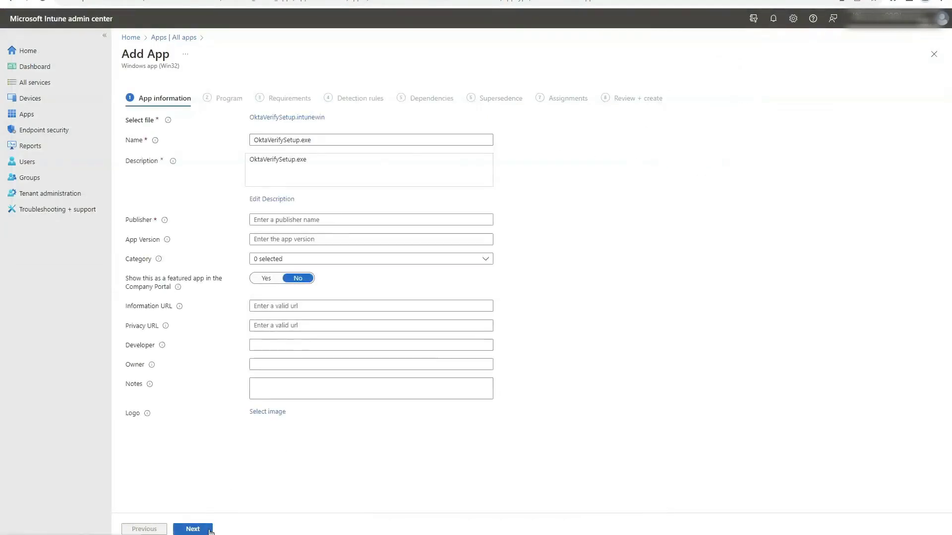
- Enter Okta Verify as the publisher and continue to the Program step
click(193, 529)
click(327, 221)
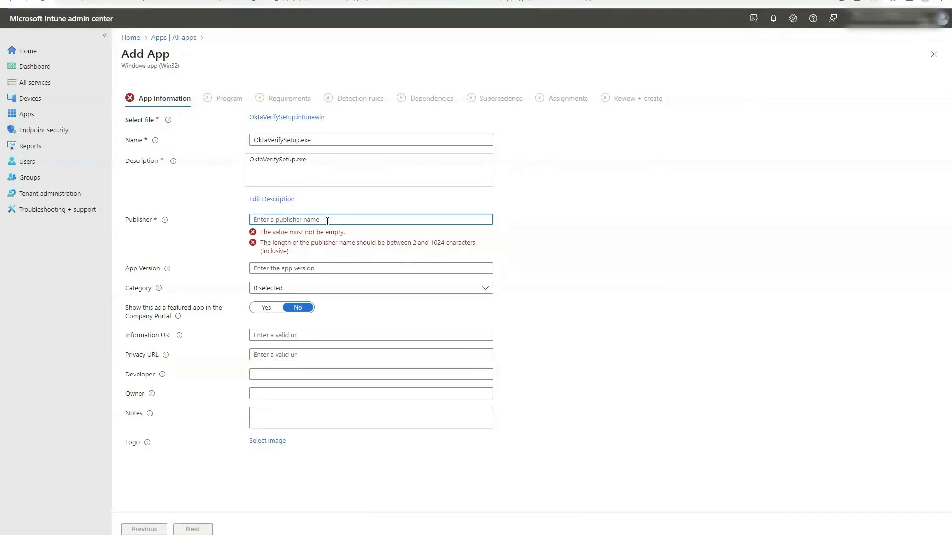
text(Okta Verify)
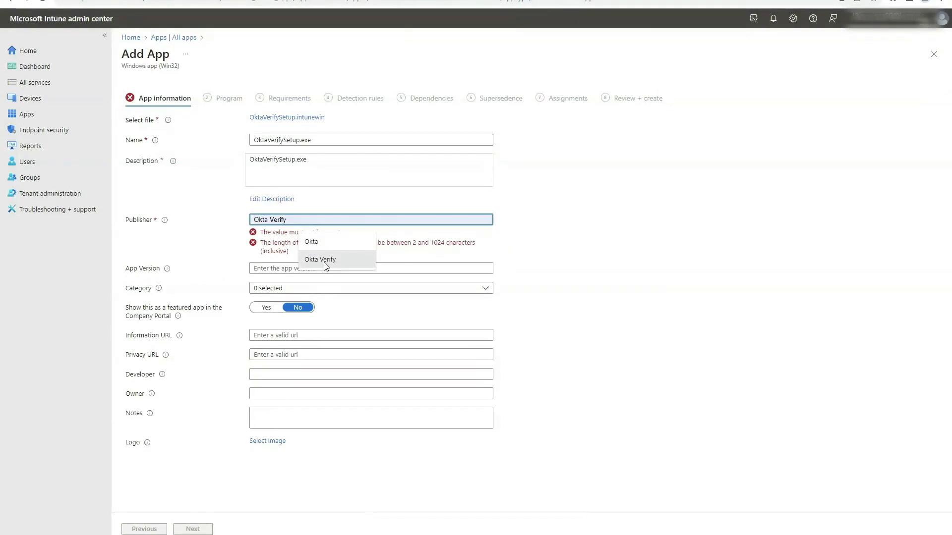
click(324, 260)
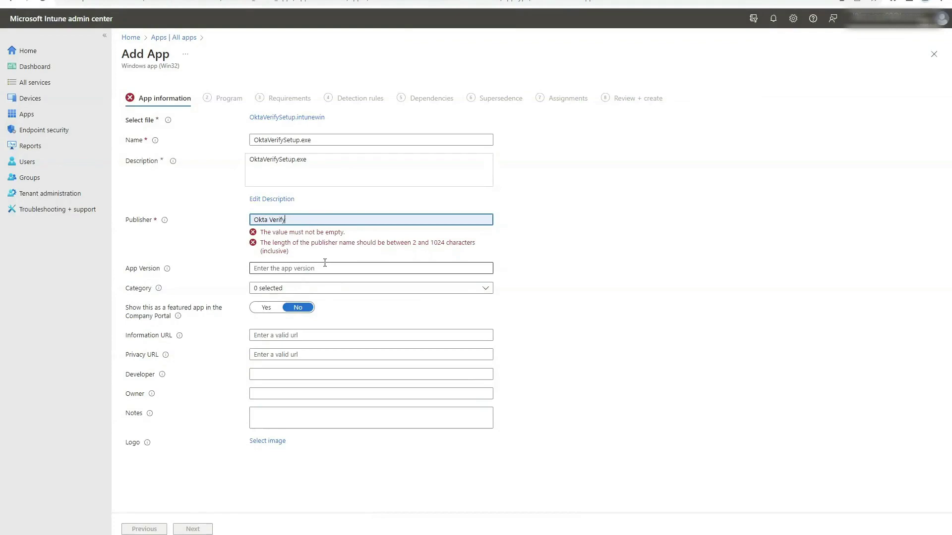
click(193, 528)
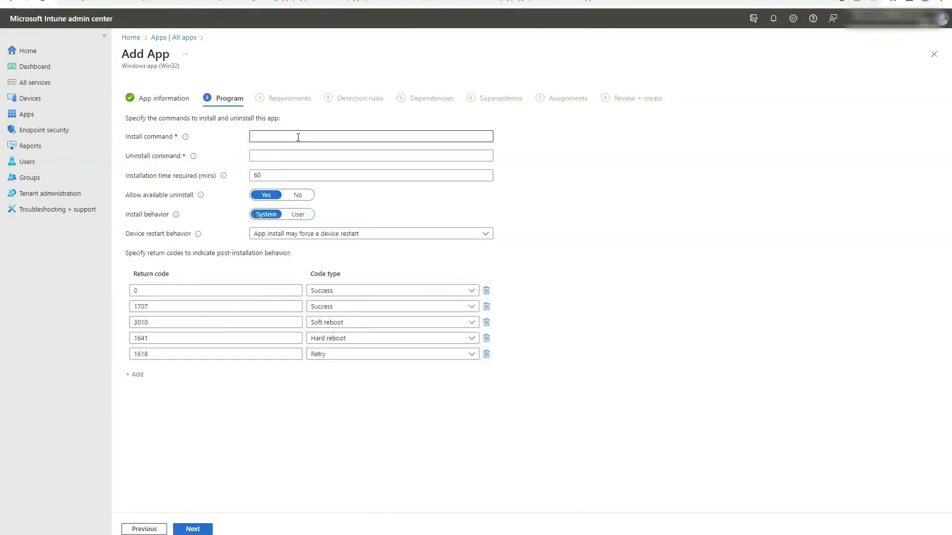
- Copy the example install command from the Okta deployment article into Intune's Program step
key(ctrl+Tab)
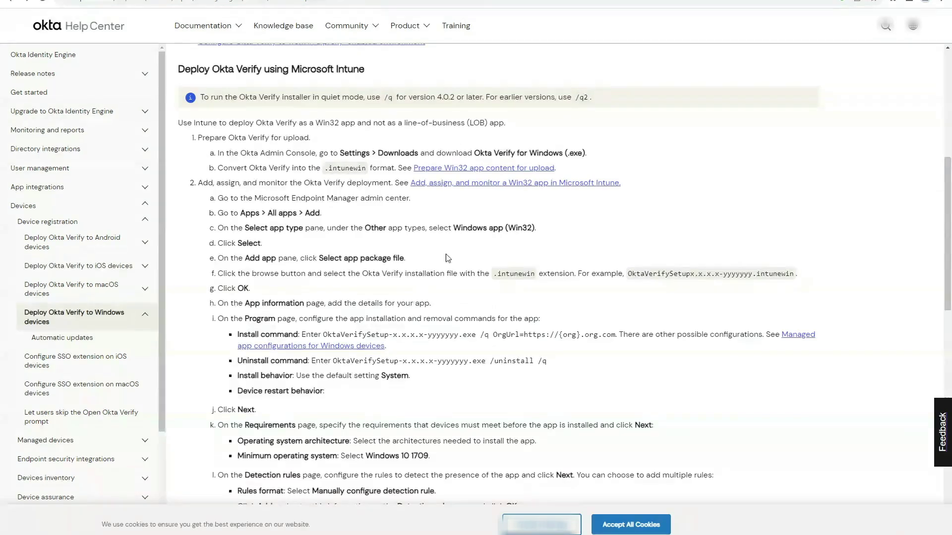
drag(323, 335, 608, 335)
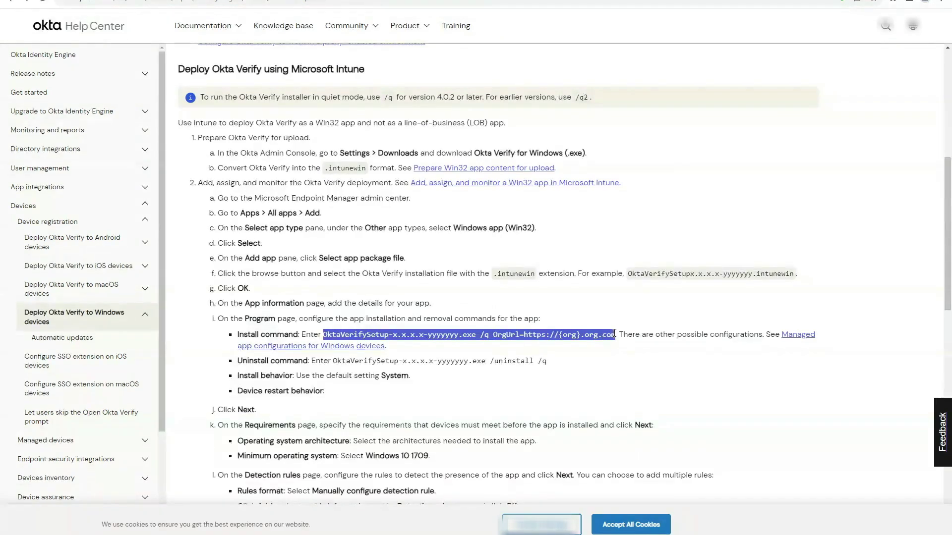
key(ctrl+Tab)
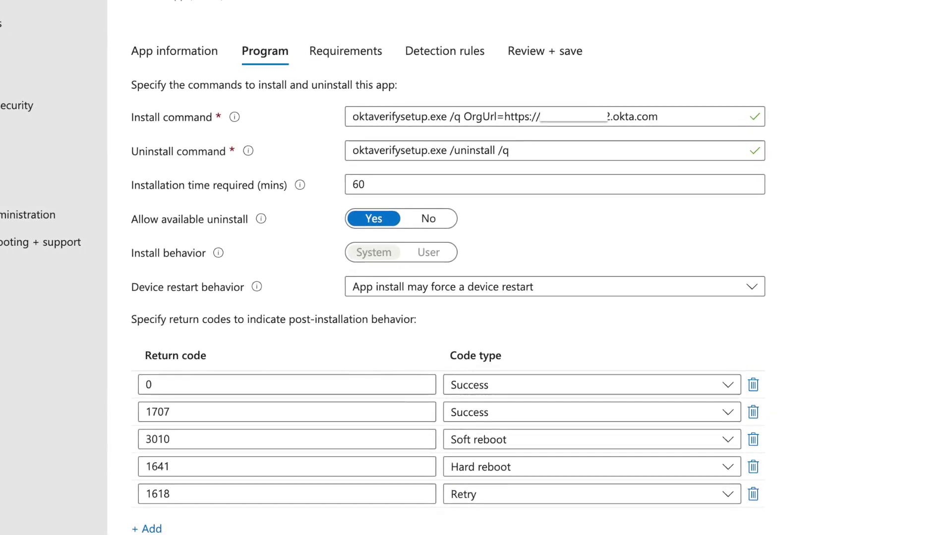
- Require 32-bit and 64-bit architecture with Windows 10 1709 as the minimum OS
click(200, 525)
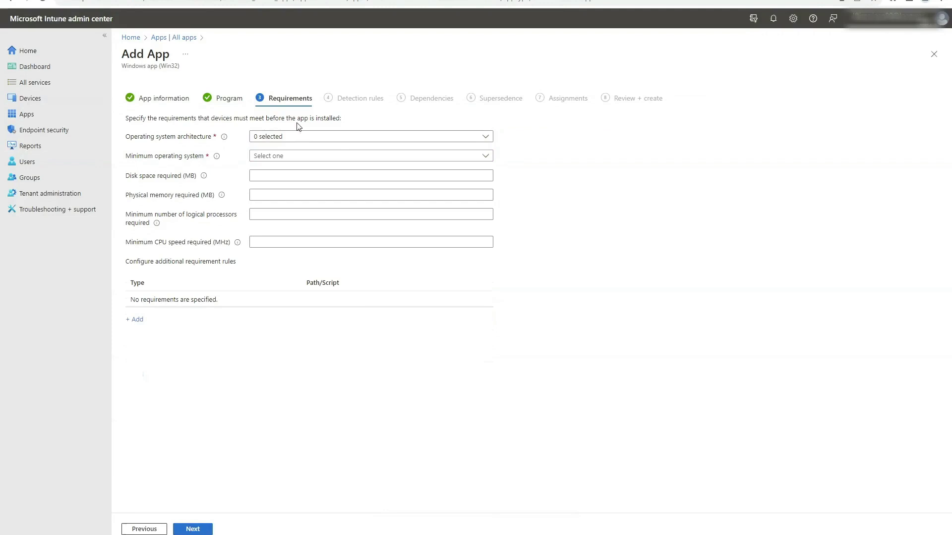
click(487, 139)
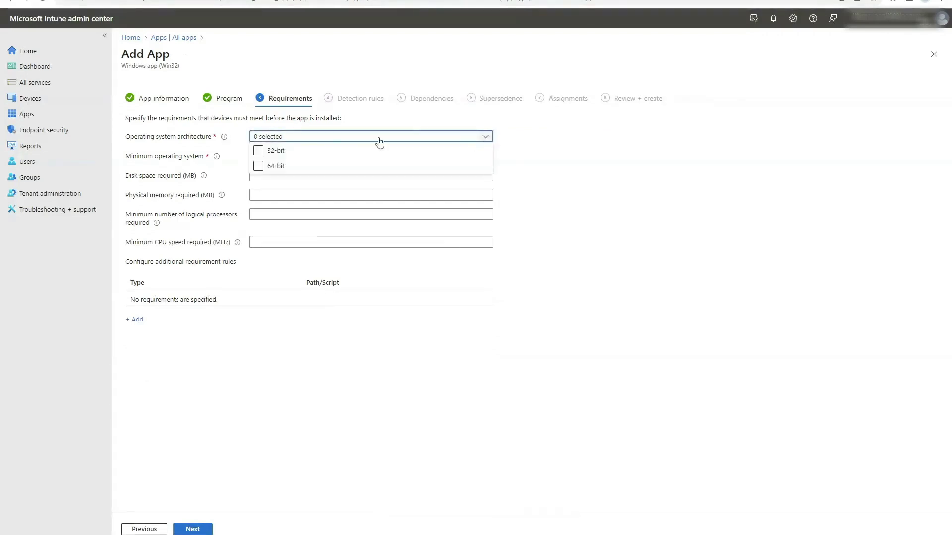
click(258, 151)
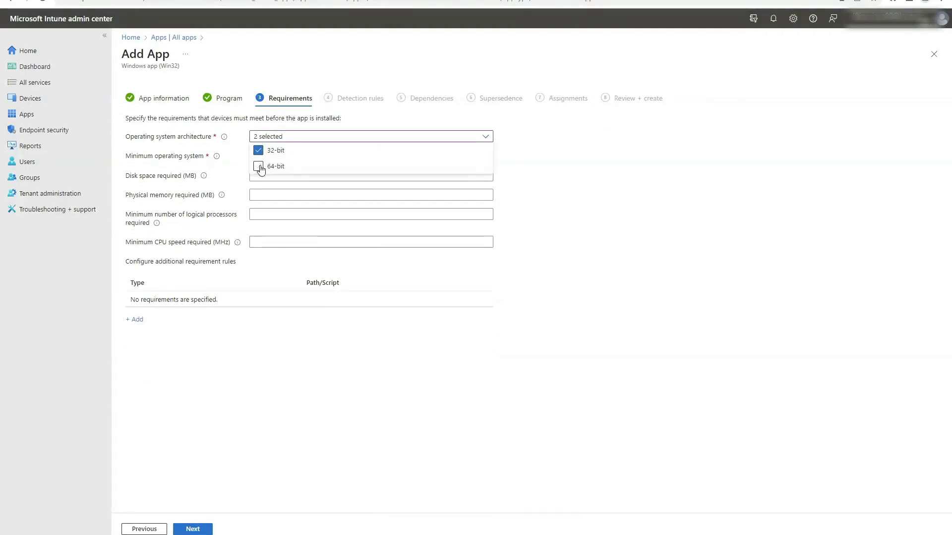
click(235, 157)
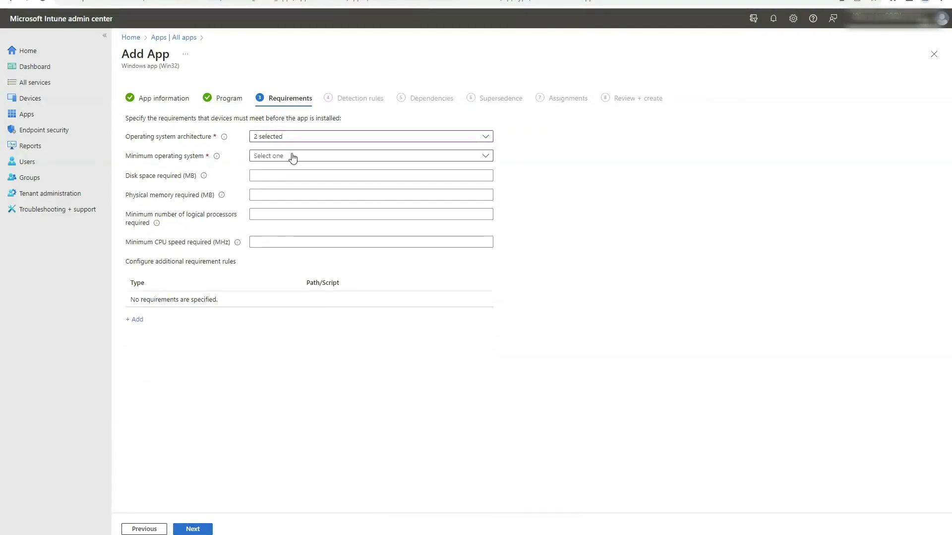
click(486, 157)
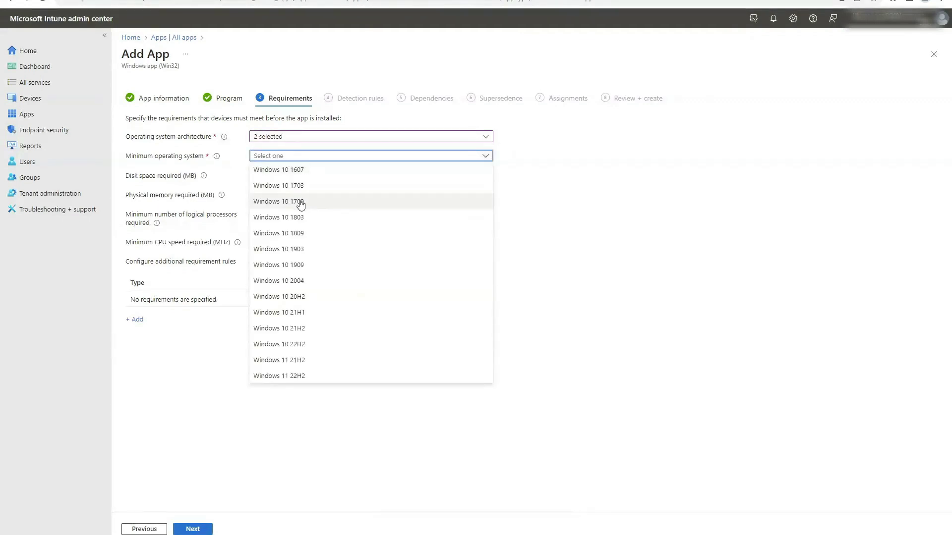
click(301, 201)
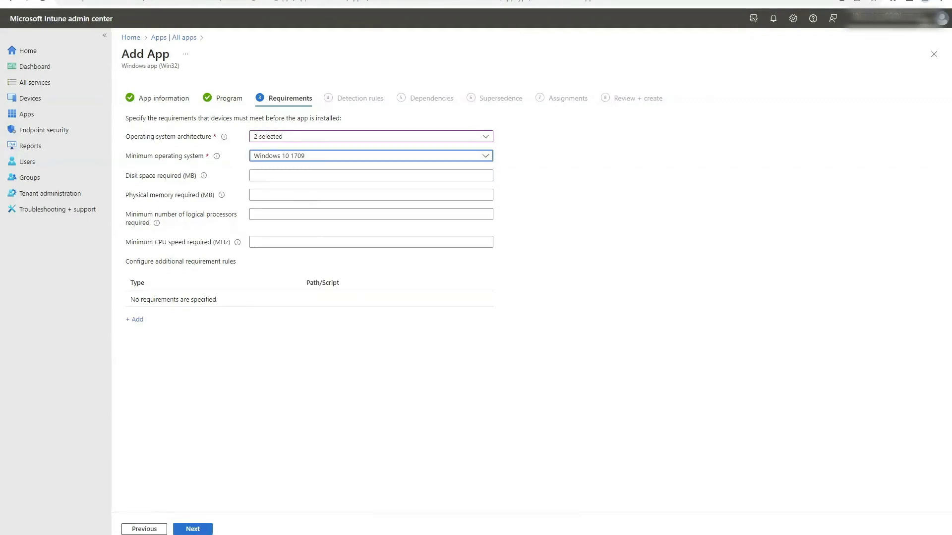
click(195, 530)
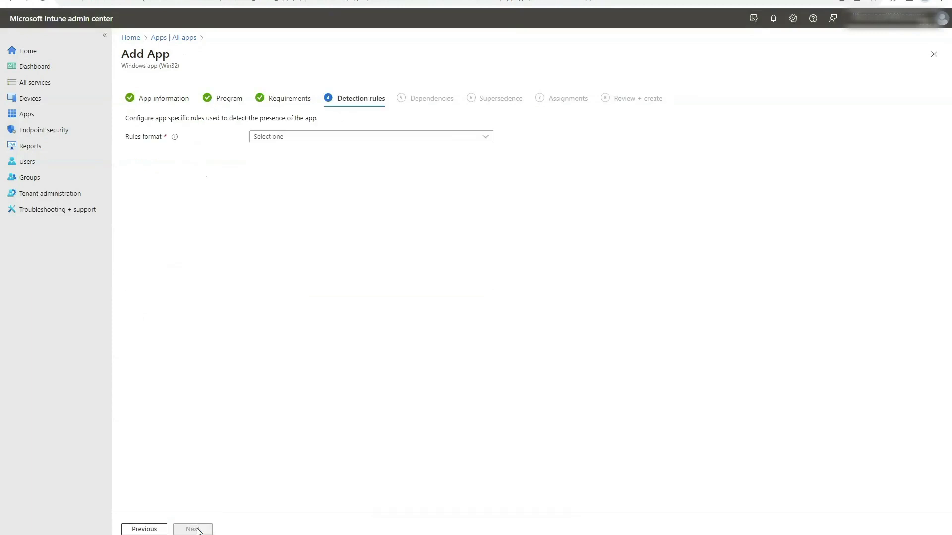
- Add a manually configured detection rule of type File
click(486, 143)
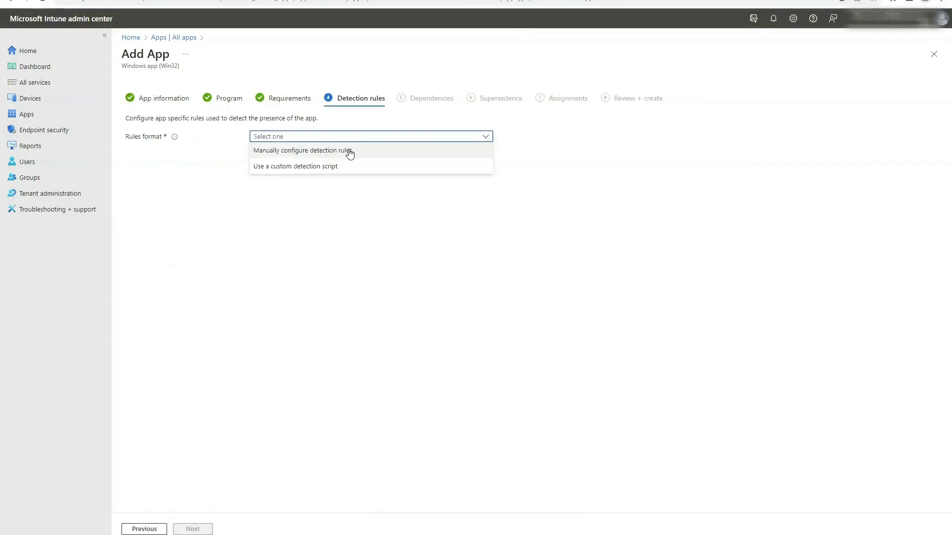
click(347, 149)
click(136, 198)
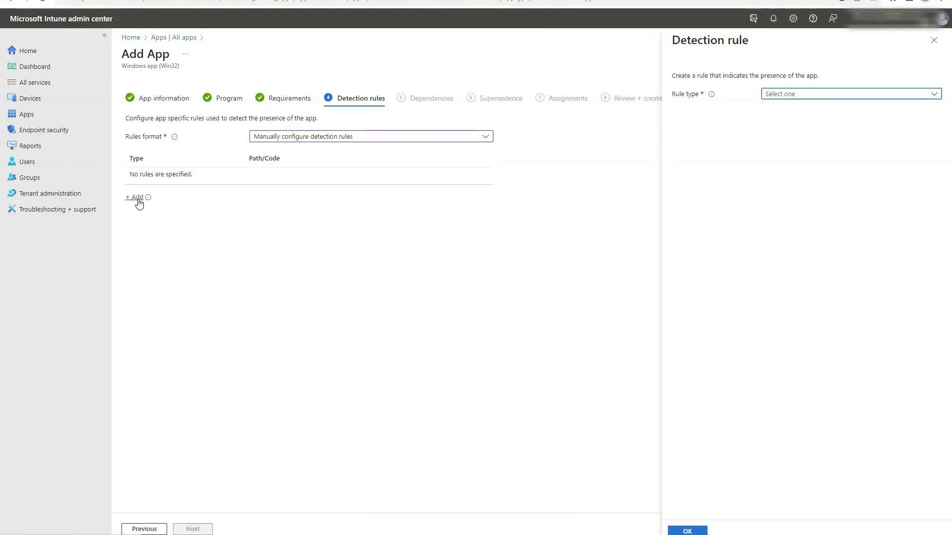
click(826, 97)
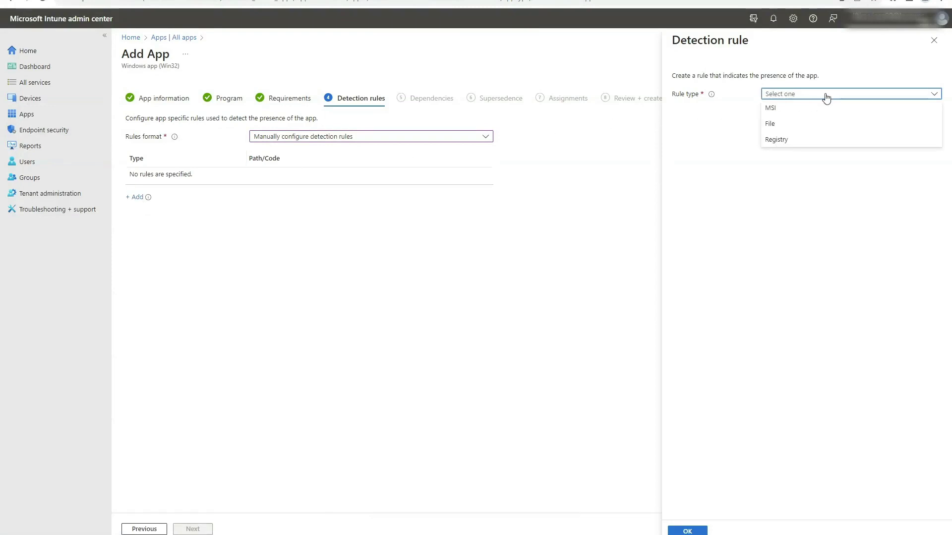
click(787, 120)
- Set the rule to detect oktaverify.exe existing in C:\program file\okta\okta verify
click(796, 124)
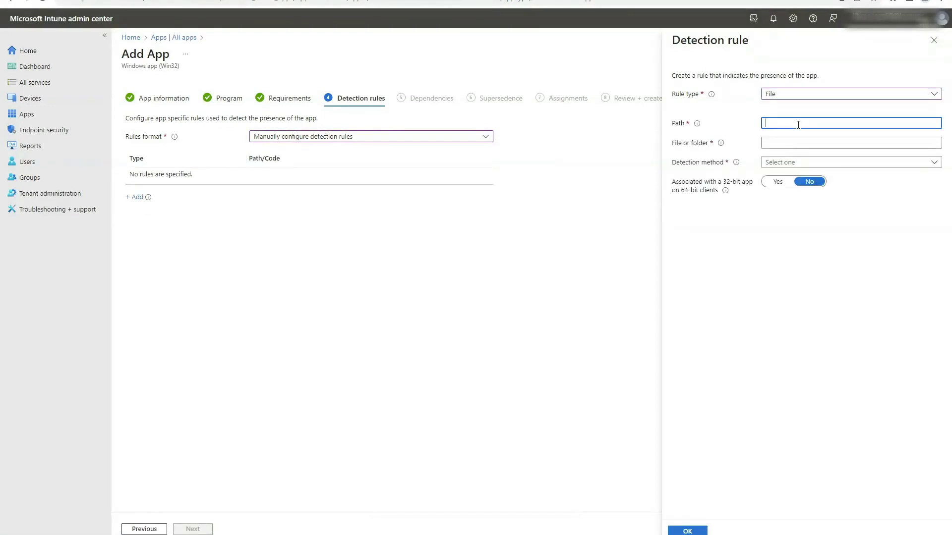
text(C:\)
text(o)
text(okta veri)
text(fy)
click(797, 142)
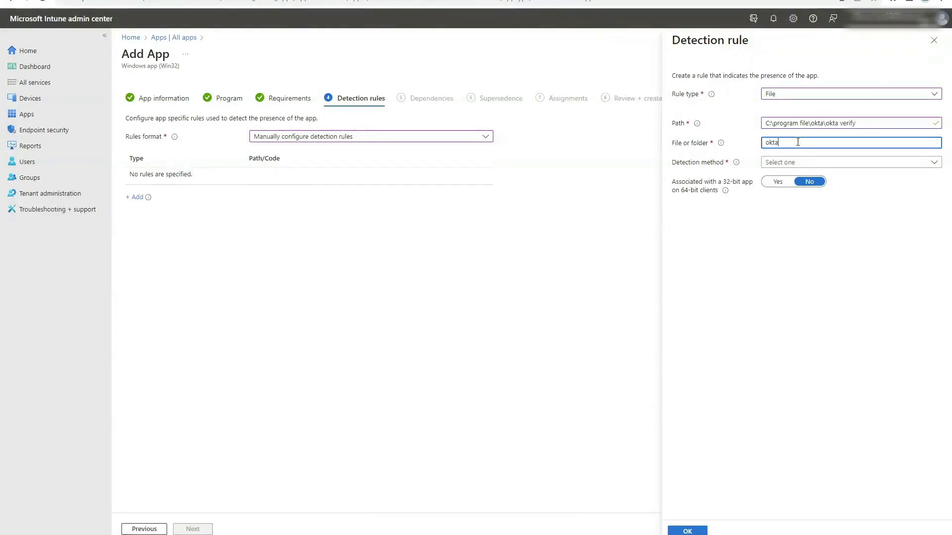
text(verify.exe)
click(824, 164)
click(802, 176)
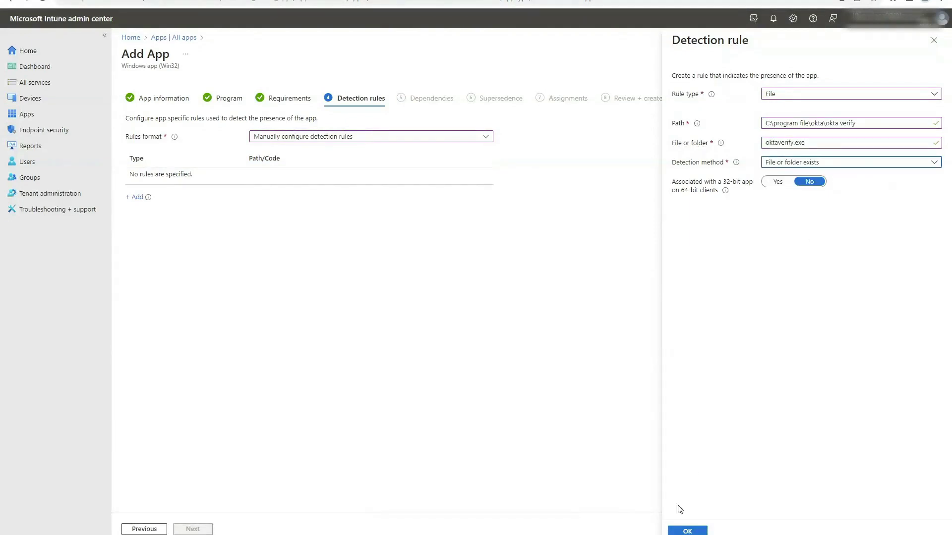
click(687, 531)
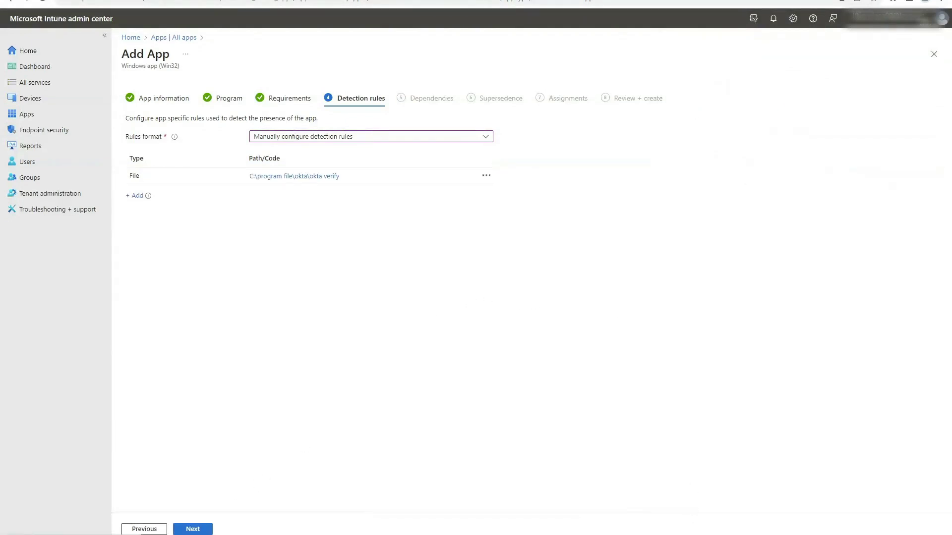
- Skip Dependencies and Supersedence, assign as Required to all devices, then create the app
click(195, 529)
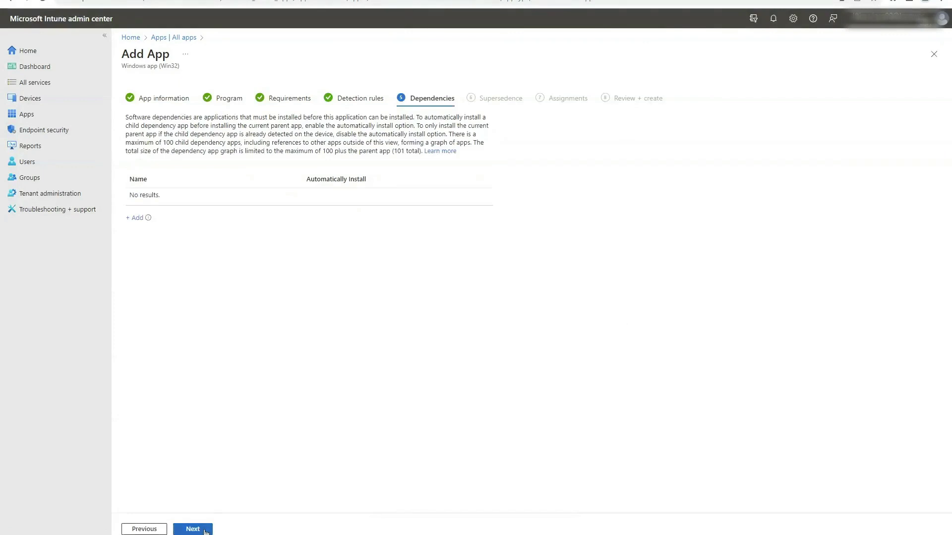
click(206, 531)
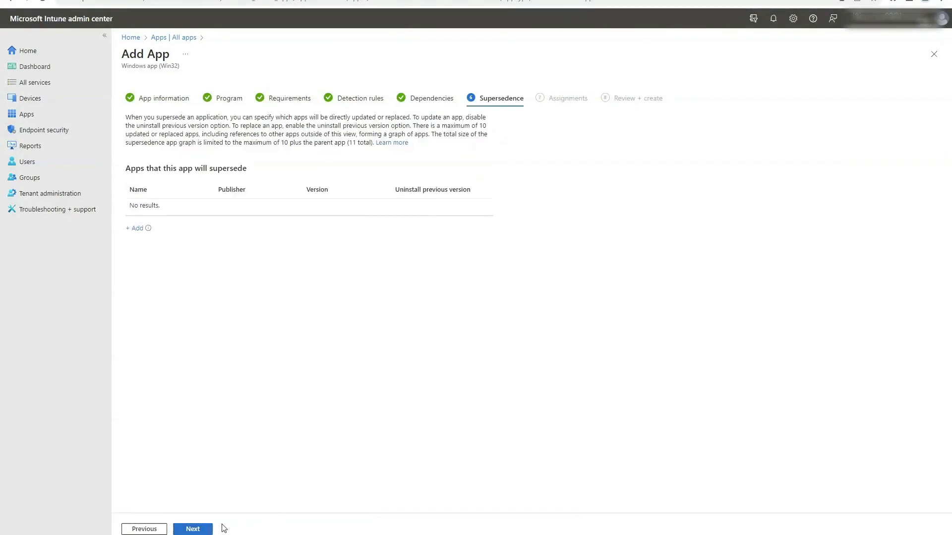
click(190, 530)
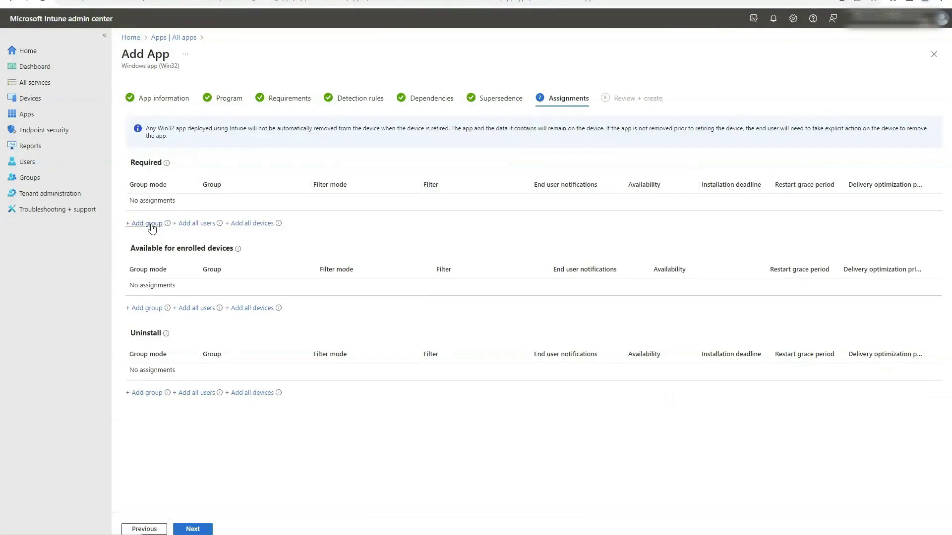
click(253, 223)
click(198, 528)
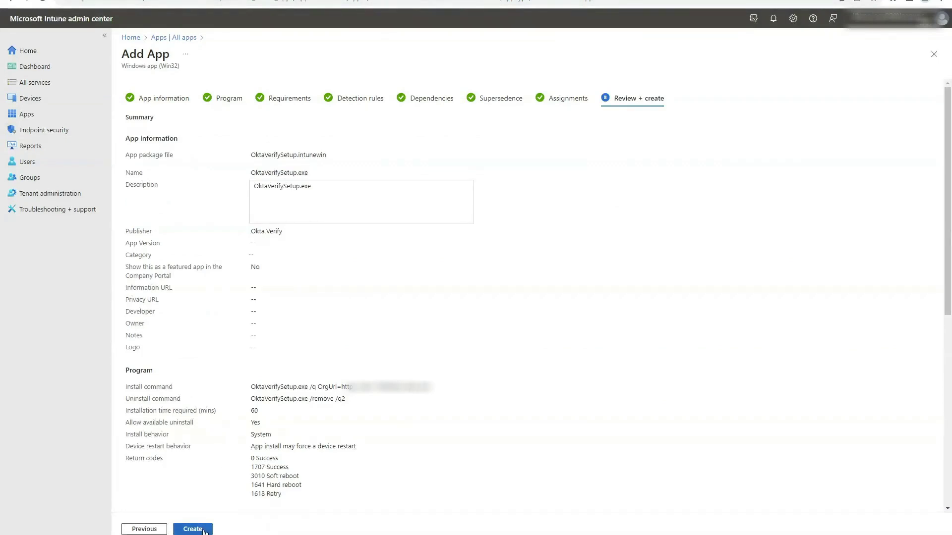
click(203, 530)
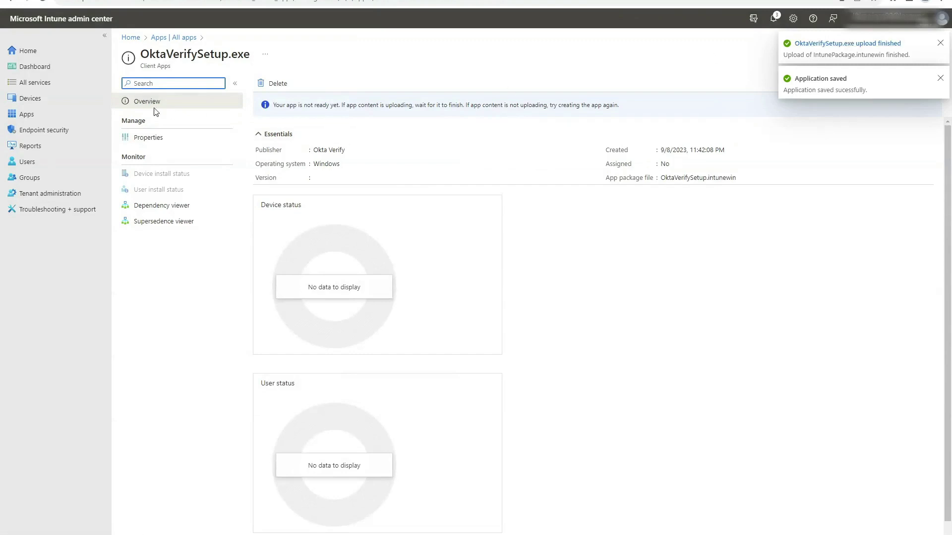
- Navigate to the Managed Apps page of device DESKTOP-N3F28N5 under All devices
click(51, 119)
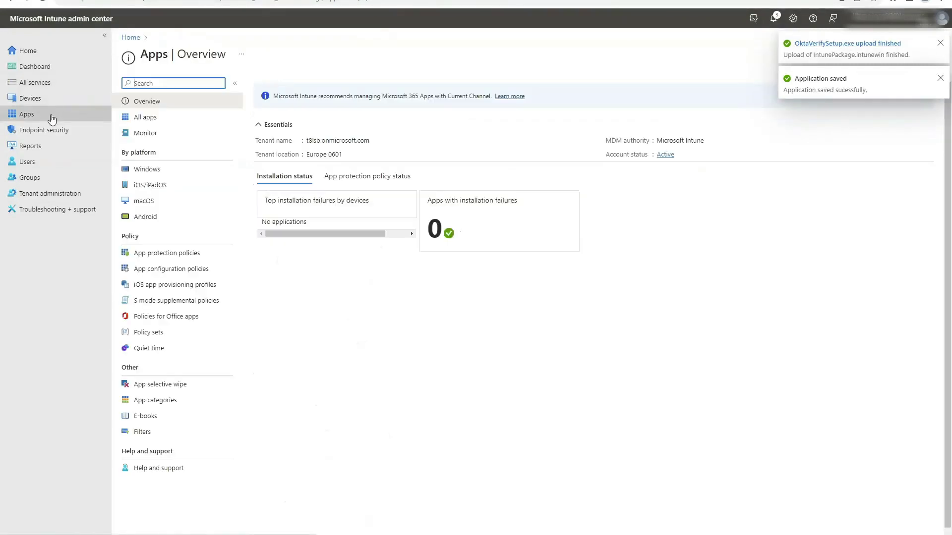
click(178, 120)
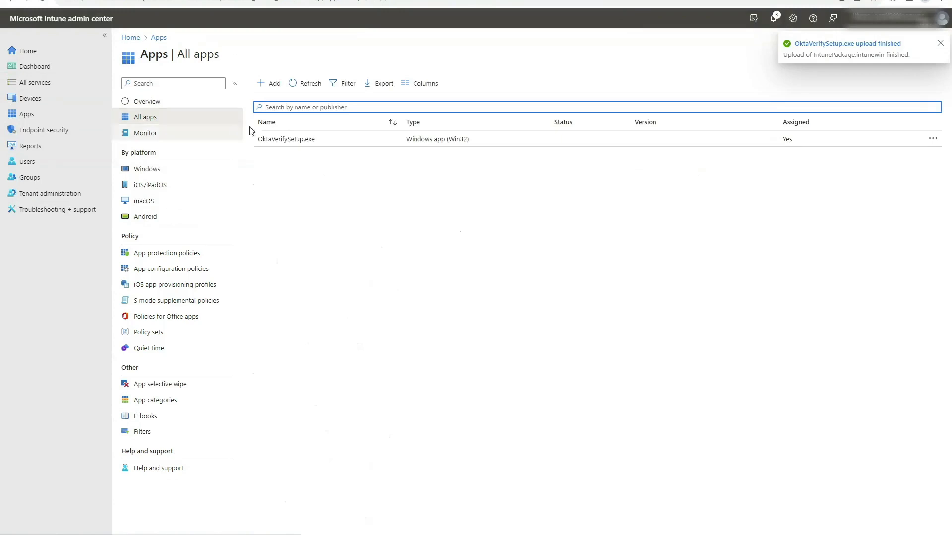
click(60, 105)
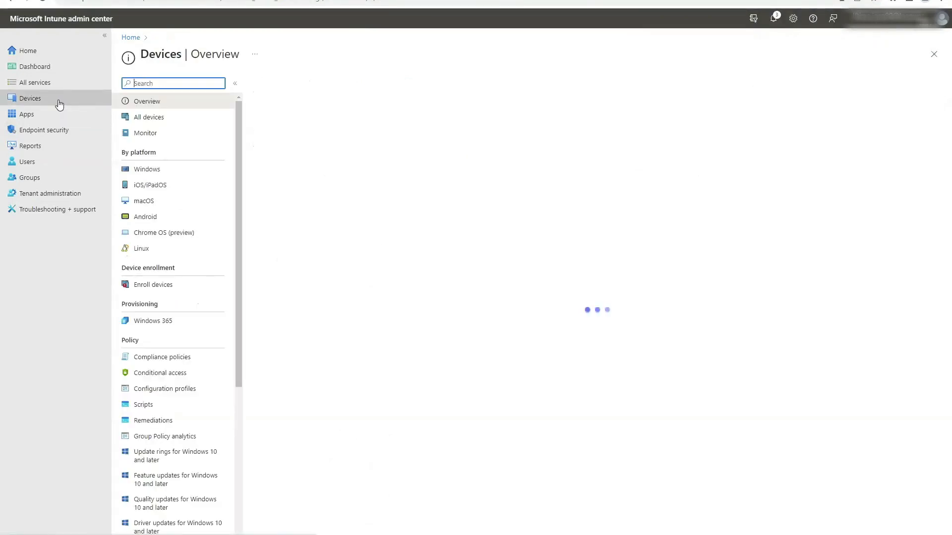
click(168, 120)
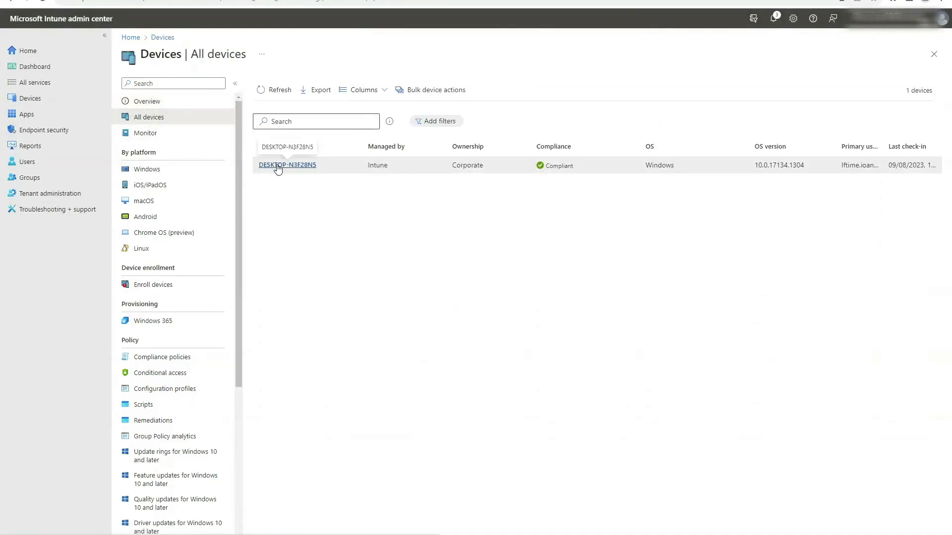
click(277, 168)
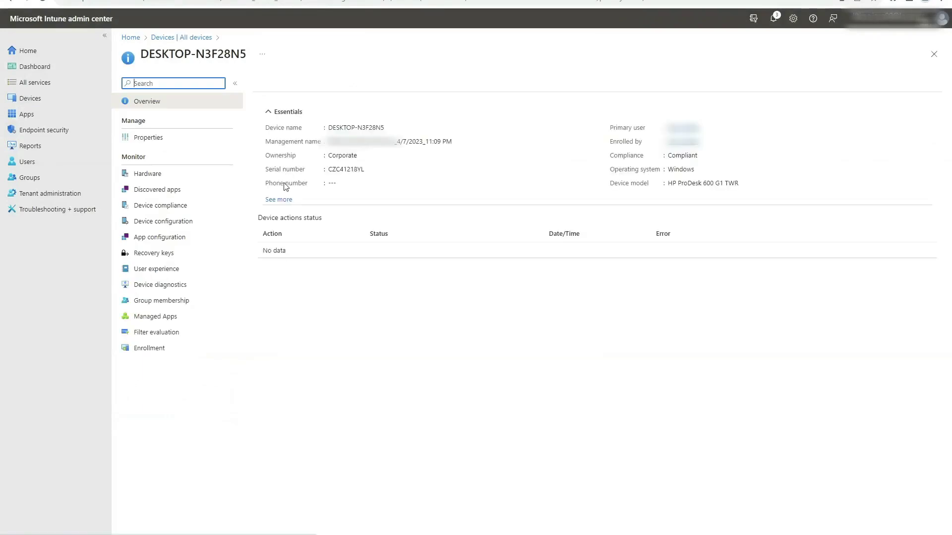
click(164, 320)
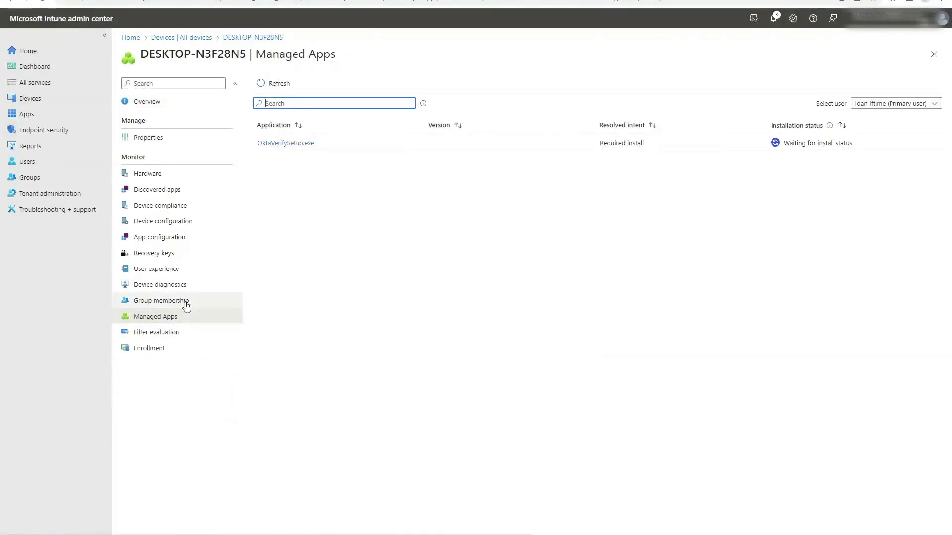
- Refresh until OktaVerifySetup.exe shows Installed, and view the Windows install notifications
drag(601, 144, 678, 148)
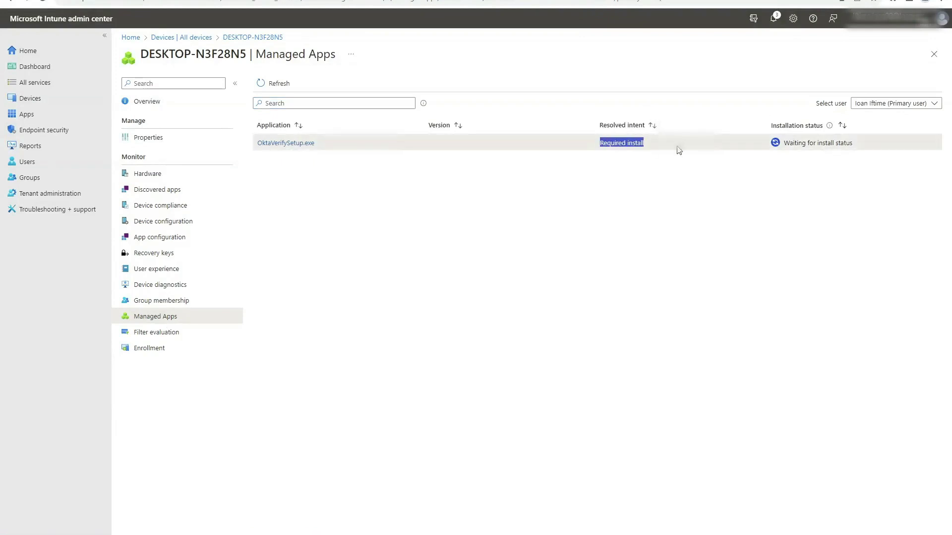
click(822, 148)
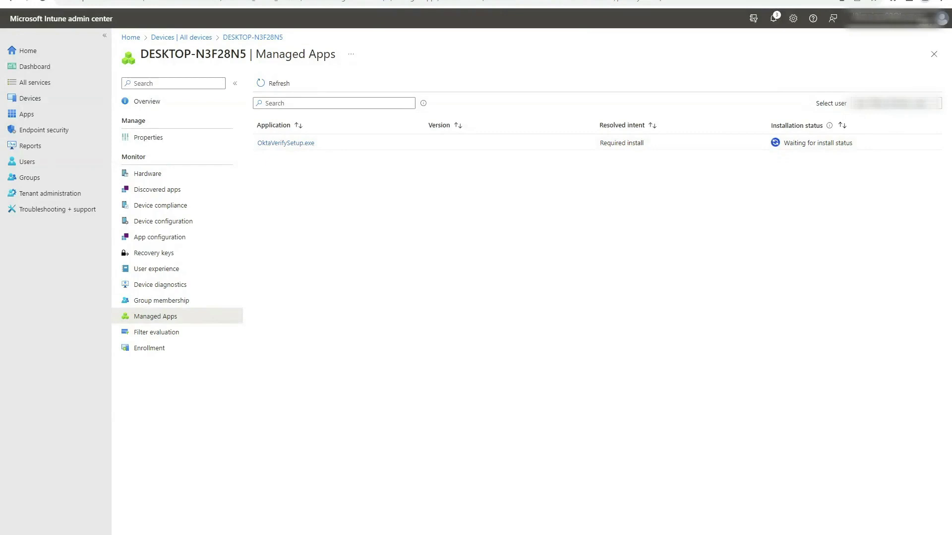
click(145, 320)
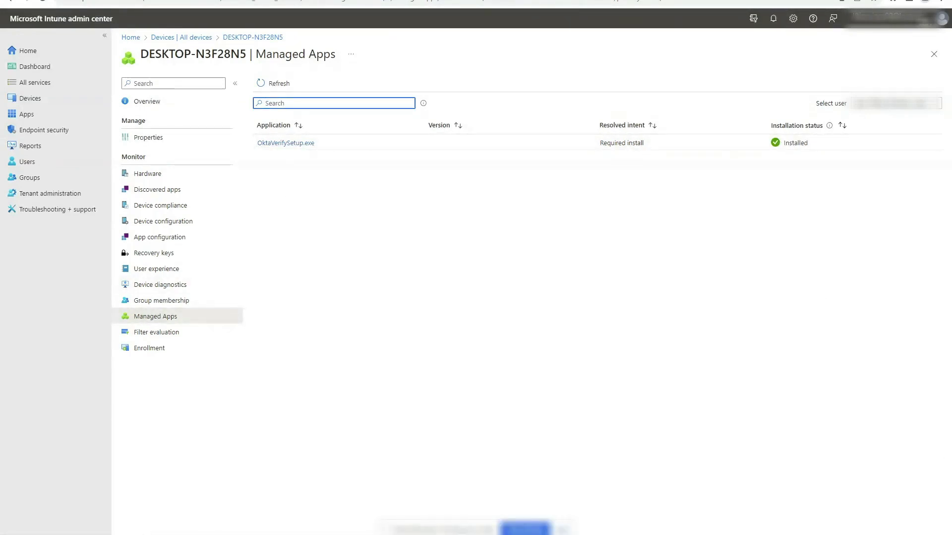
key(super+a)
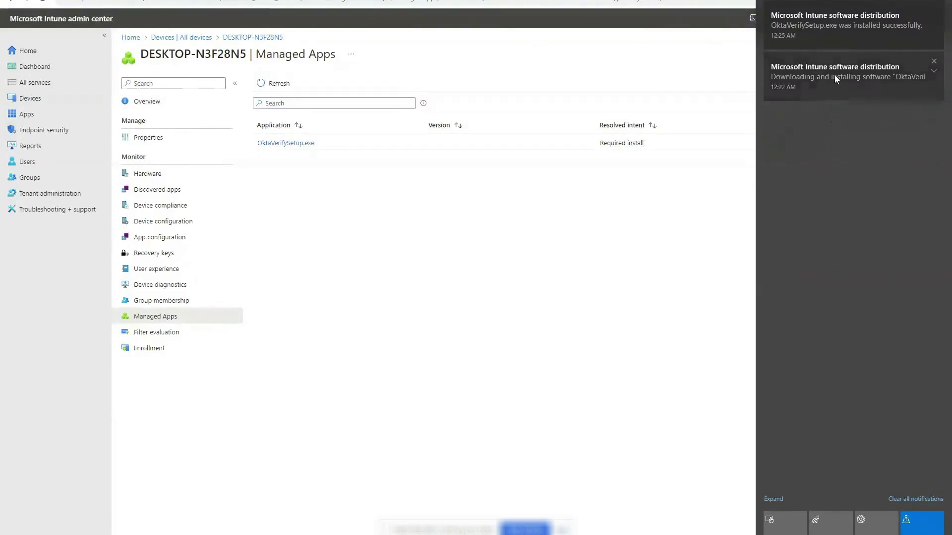
- Launch Okta Verify from Start search and advance past Get started to the New Account page
mouse_move(847, 24)
key(super)
text(okta)
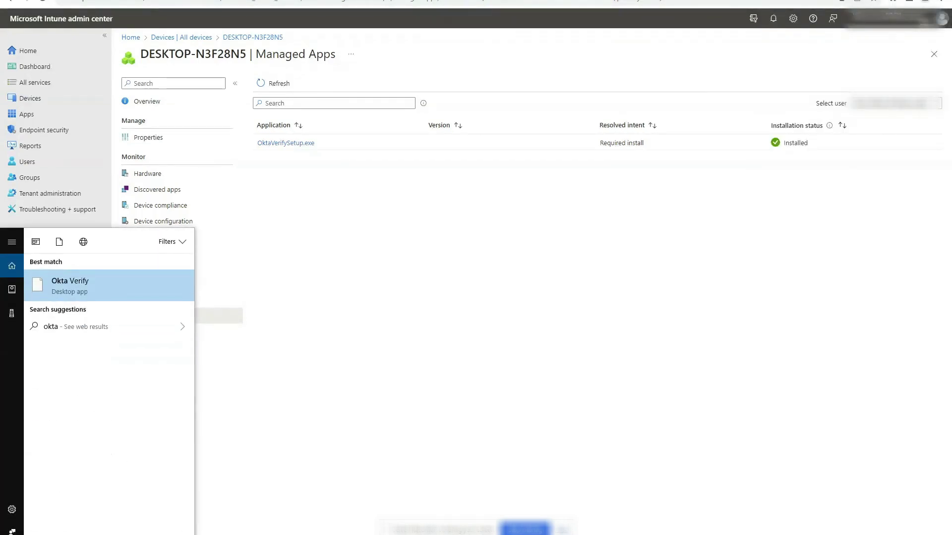
key(Return)
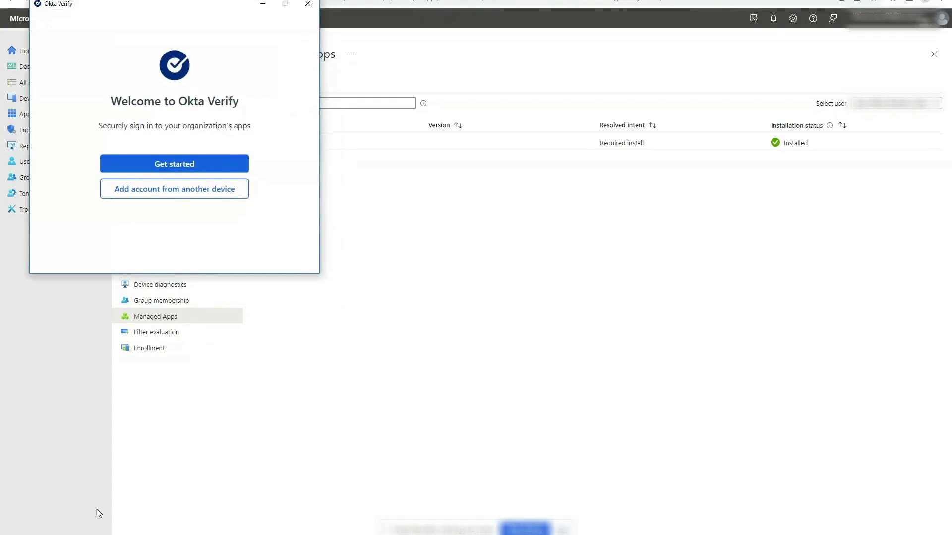
click(199, 168)
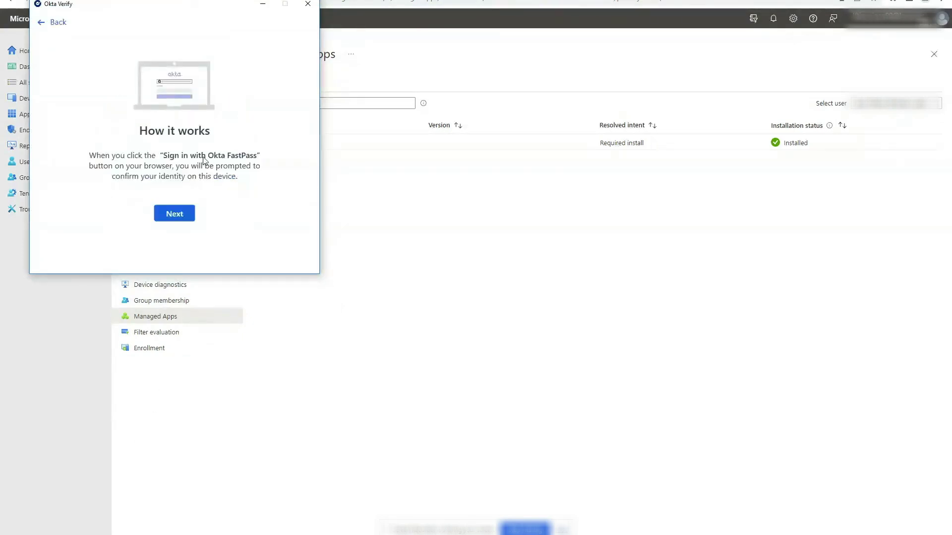
click(175, 216)
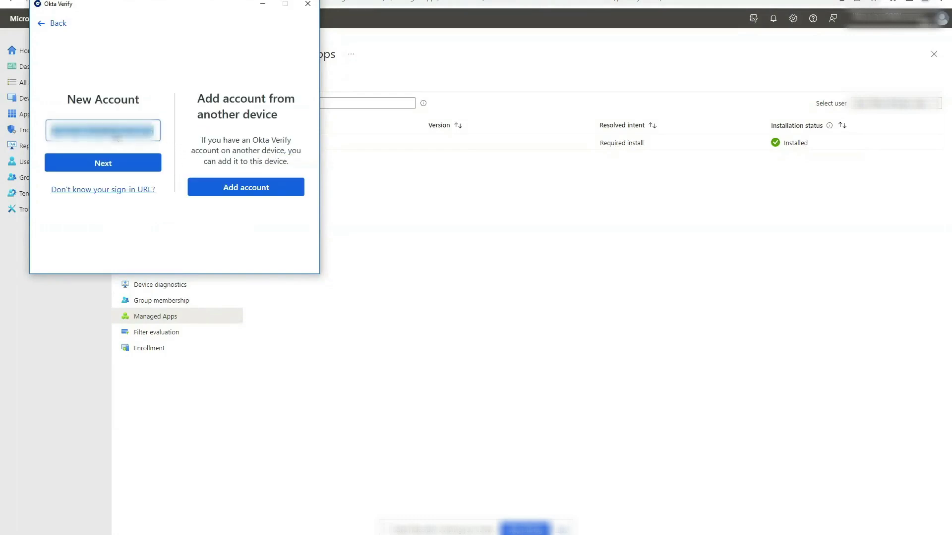